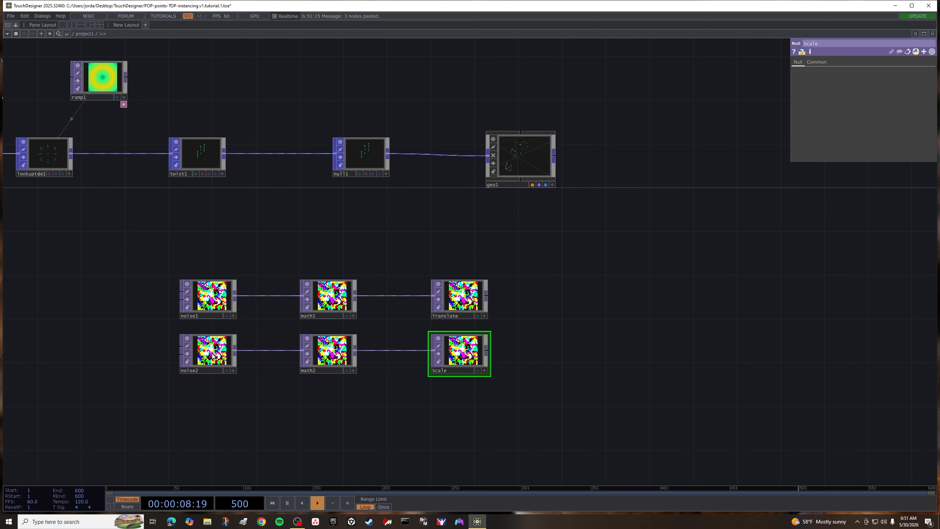
- Set noise2's amplitude to 2 and its offset to 0.3
click(214, 355)
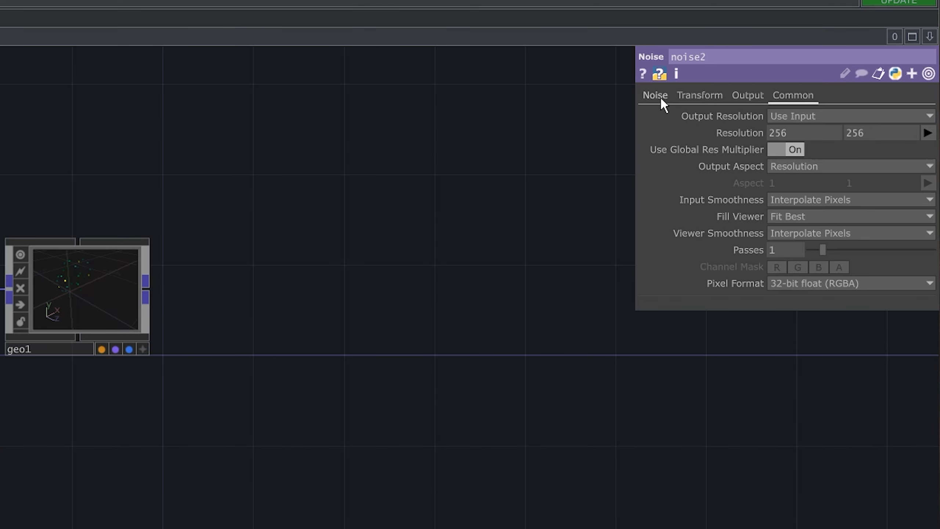
click(801, 62)
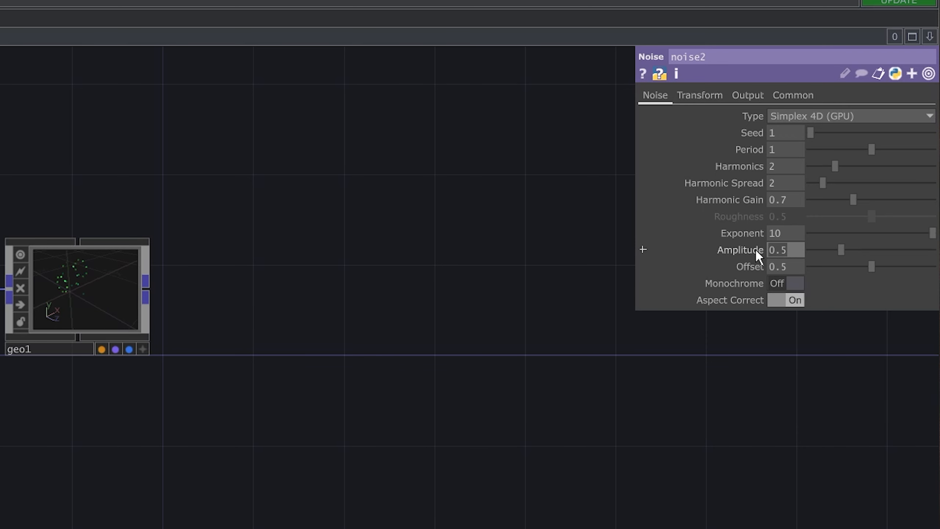
click(775, 250)
text(2)
key(Return)
click(788, 271)
text(0.3)
key(Return)
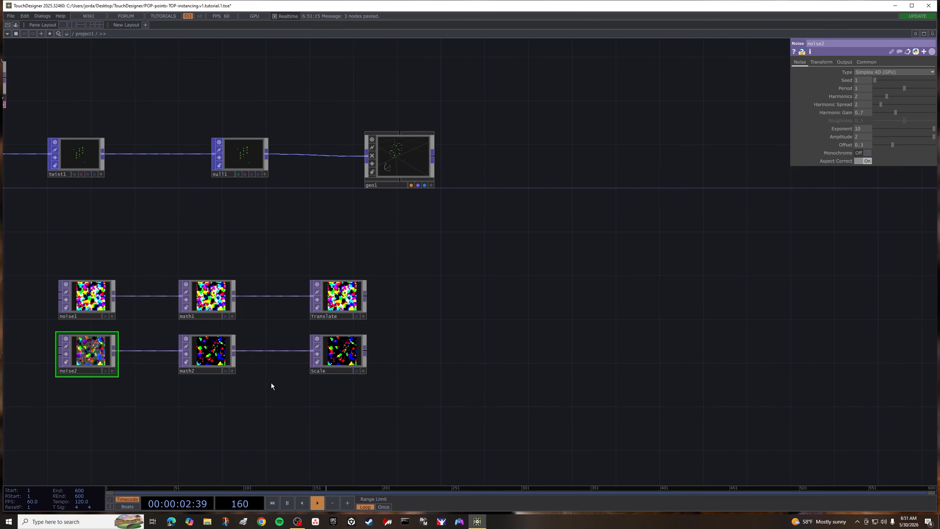
- Turn on instancing for geo1 and use the Translate null as its Translate OP, mapping X, Y, Z to r, g, b
click(417, 151)
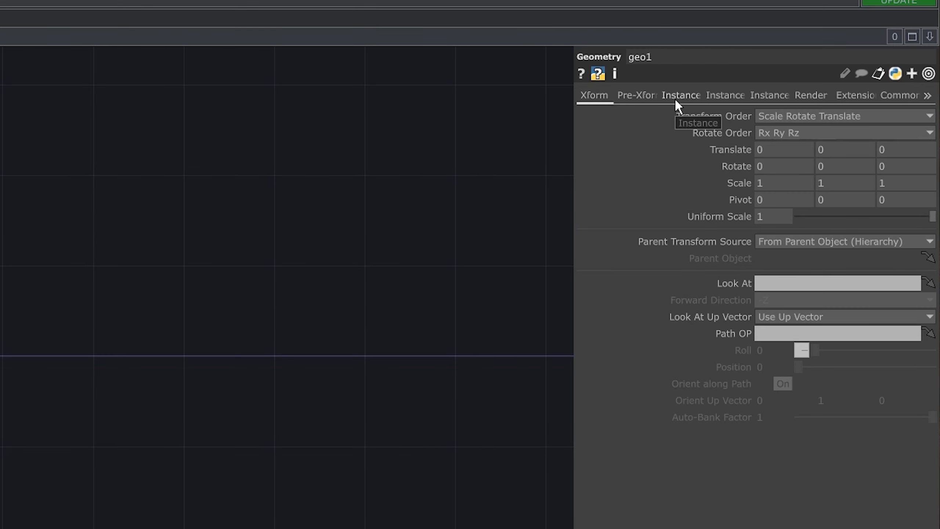
click(675, 100)
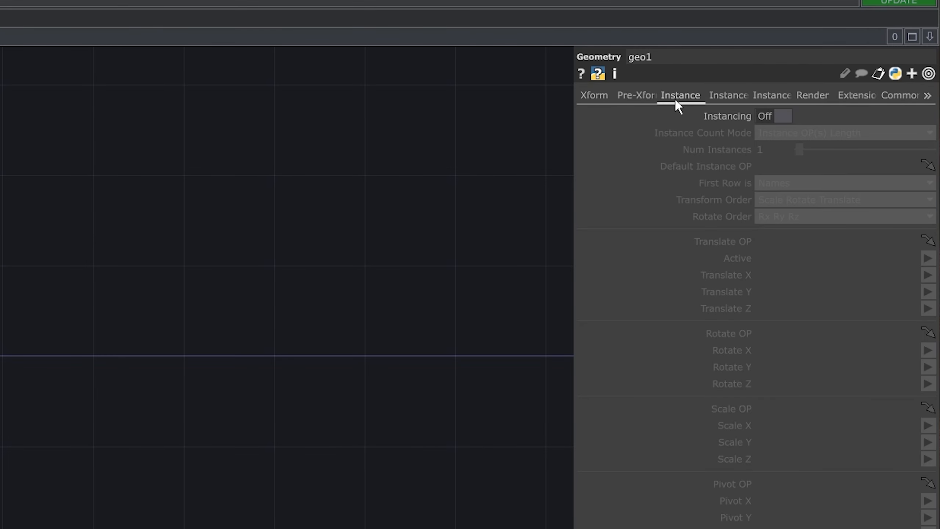
click(773, 116)
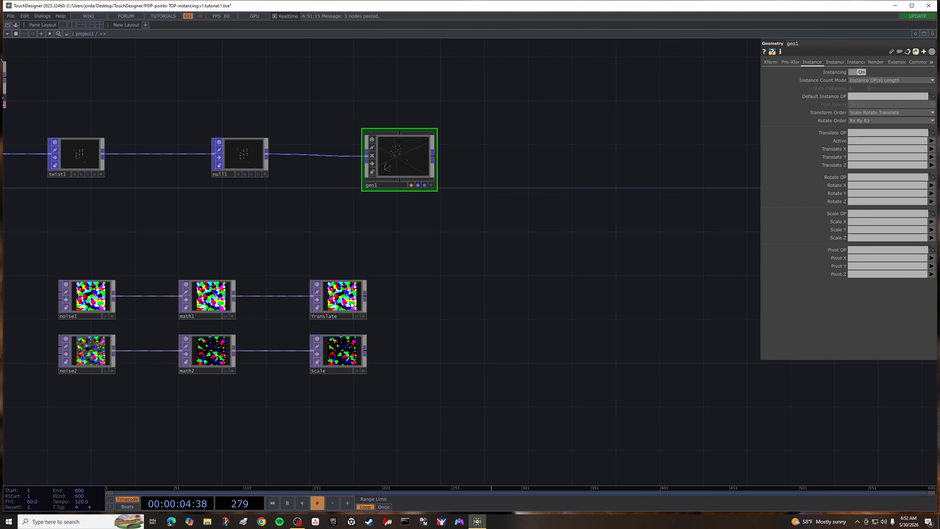
drag(350, 302, 861, 134)
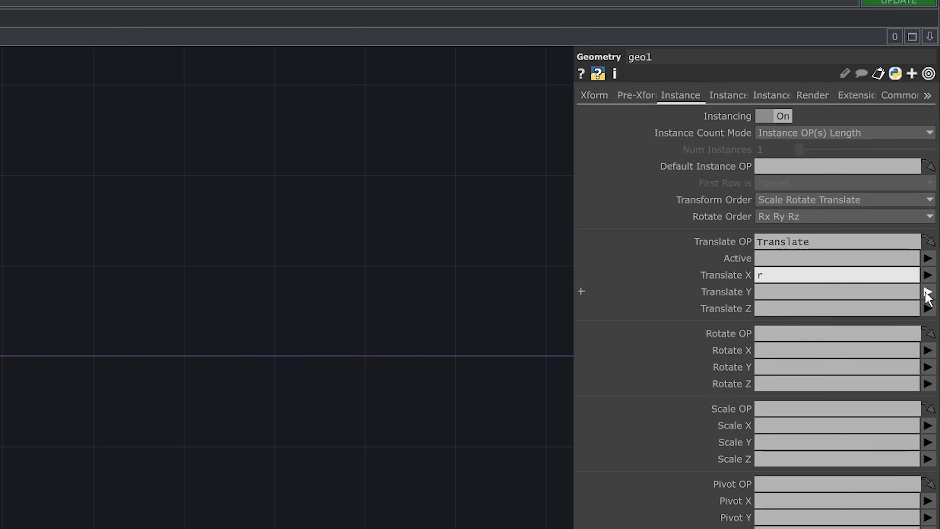
click(928, 309)
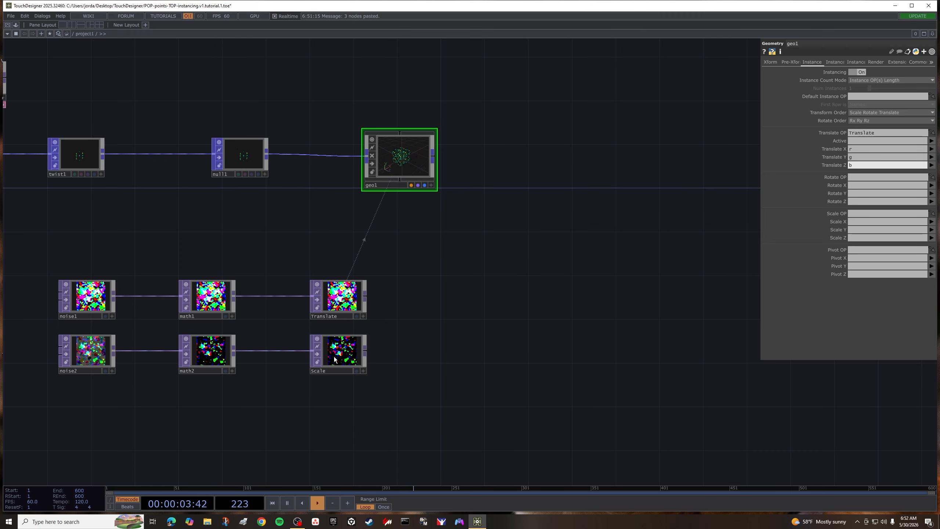
- Assign the Scale null as geo1's instance Scale OP, mapping Scale X, Y, Z to r, g, b
drag(334, 356, 858, 213)
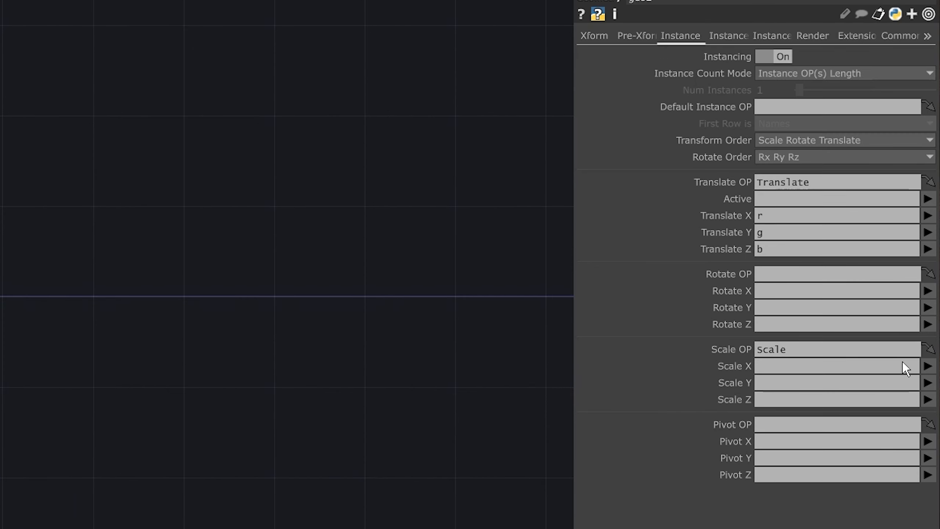
click(927, 383)
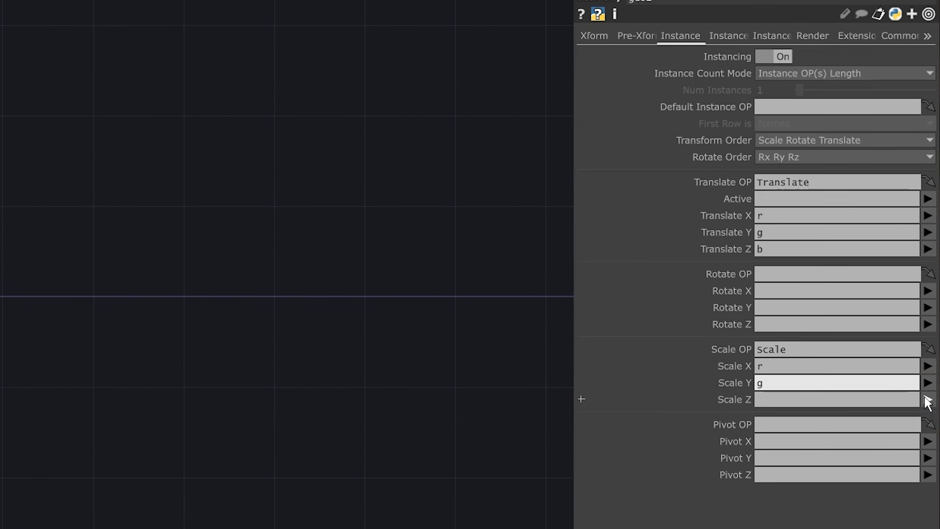
click(927, 399)
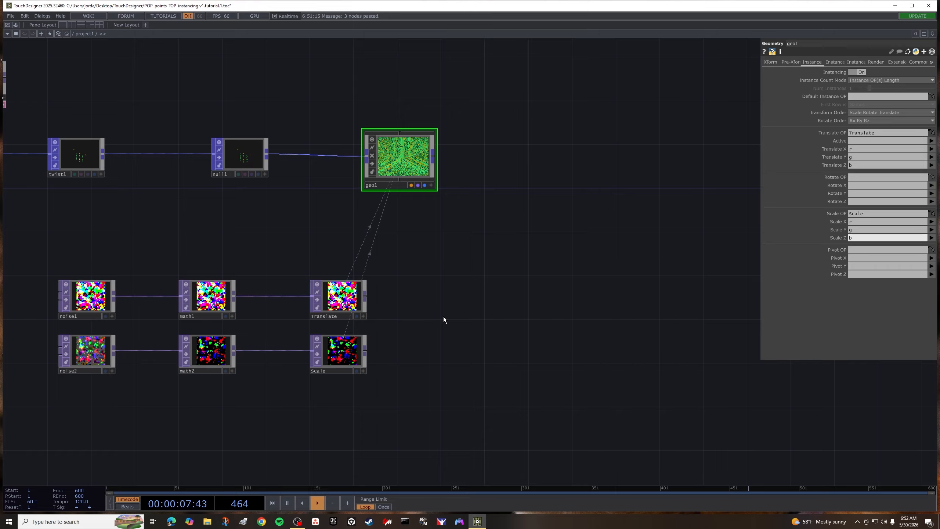
- Add a Render TOP beside geo1 in the network
scroll(473, 313, down, 2)
scroll(481, 322, down, 3)
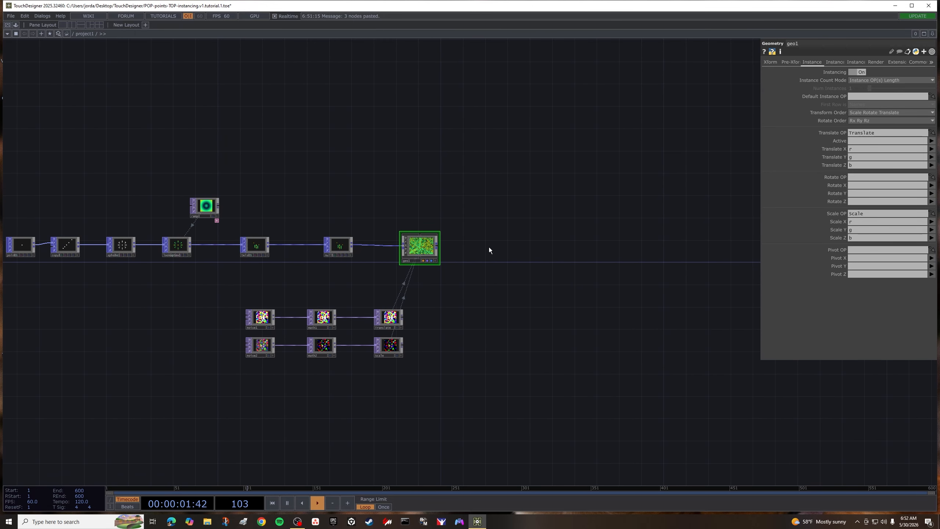
key(Tab)
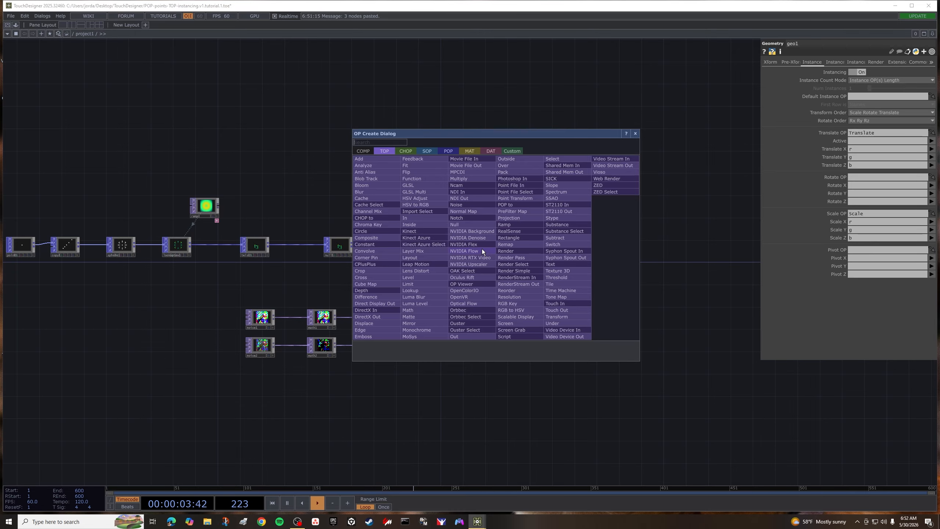
text(r)
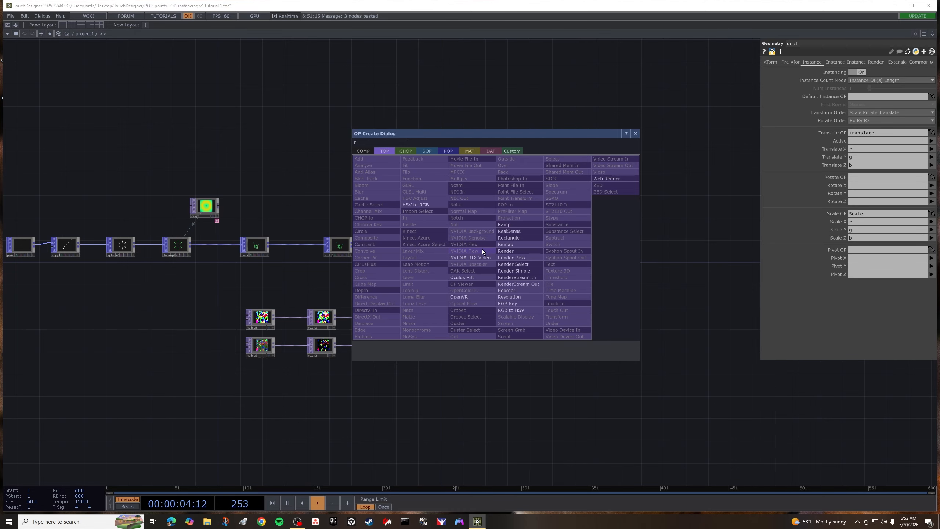
click(512, 249)
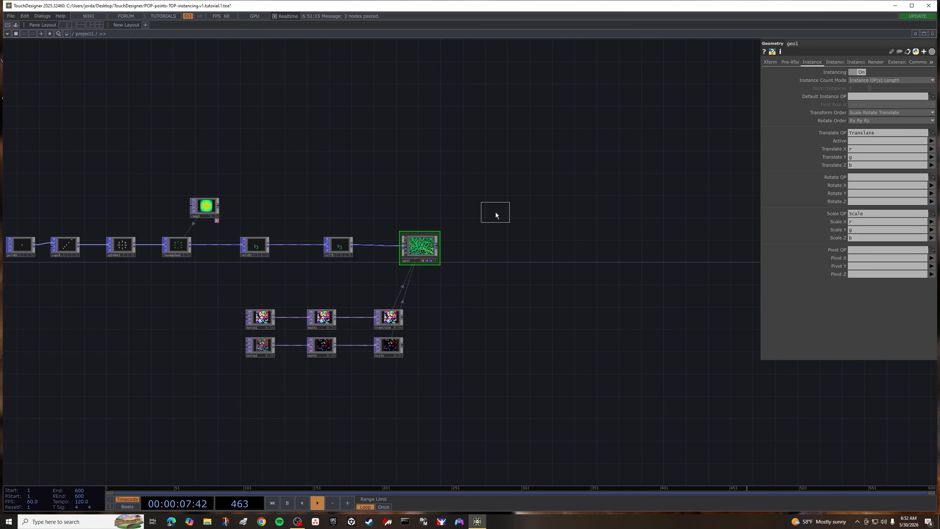
click(498, 245)
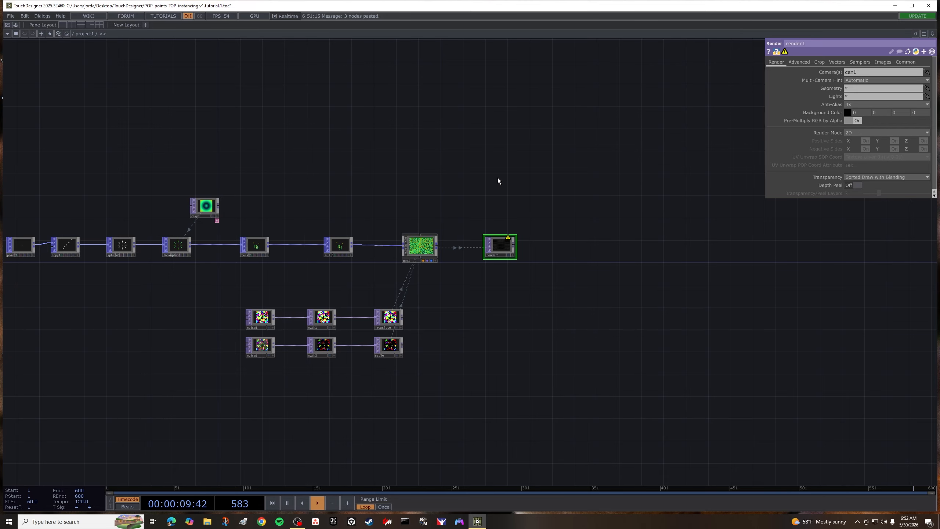
- Add a Camera COMP and a Light COMP above the Render TOP
key(Tab)
click(371, 83)
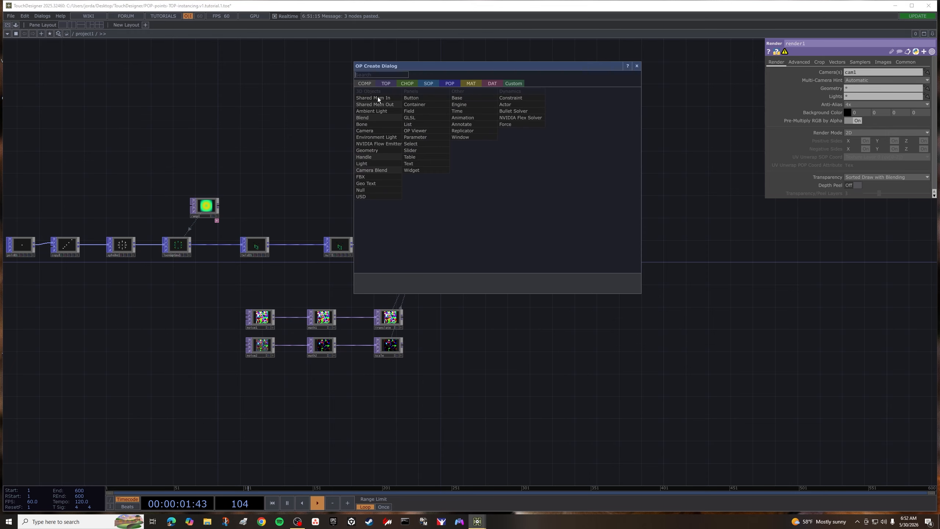
click(382, 131)
click(500, 186)
key(Tab)
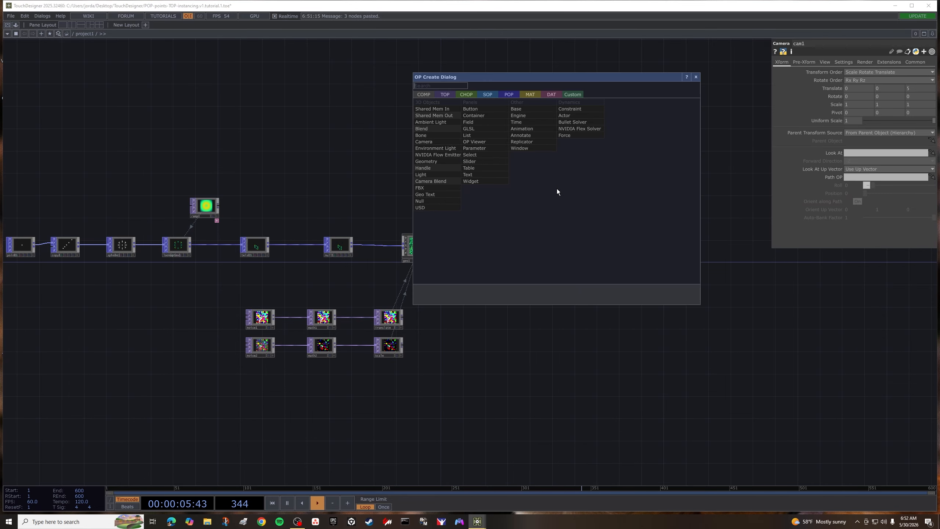
click(447, 173)
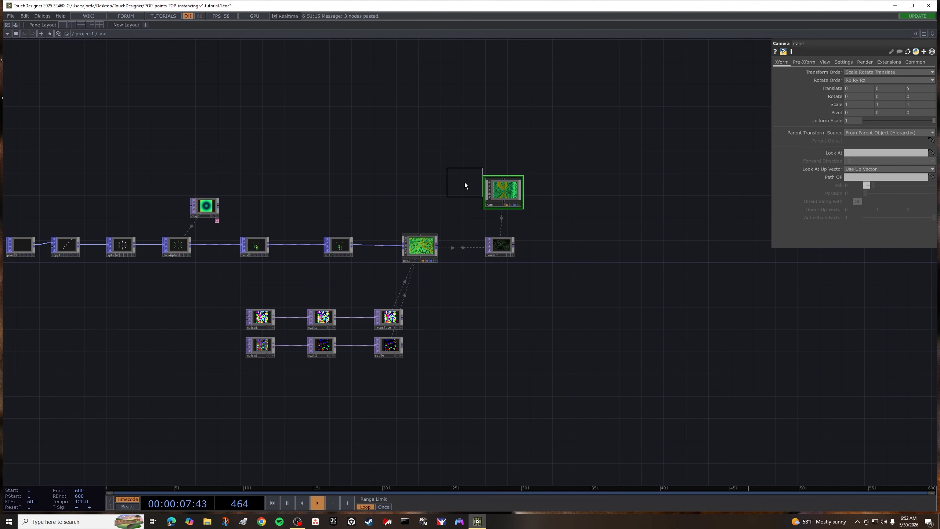
click(562, 188)
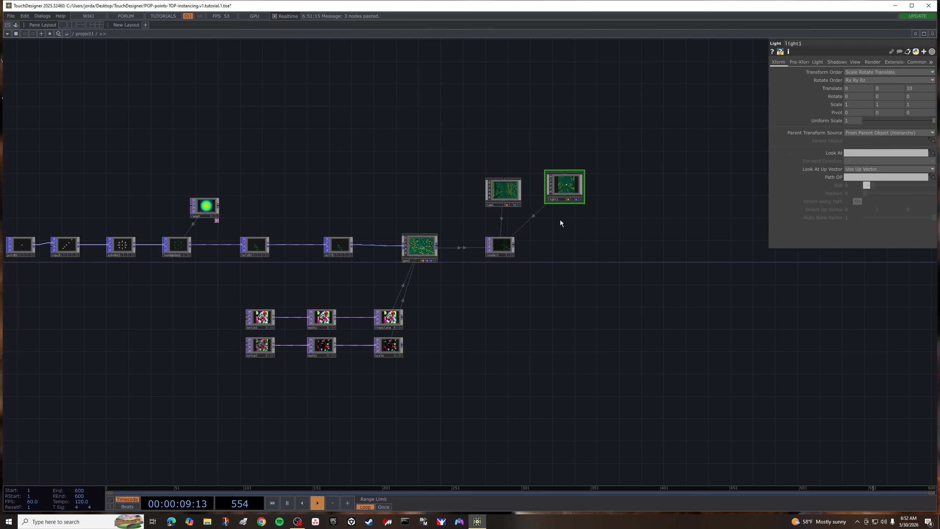
- Append an Out TOP to the output of render1, leaving a wide gap between them
right_click(514, 245)
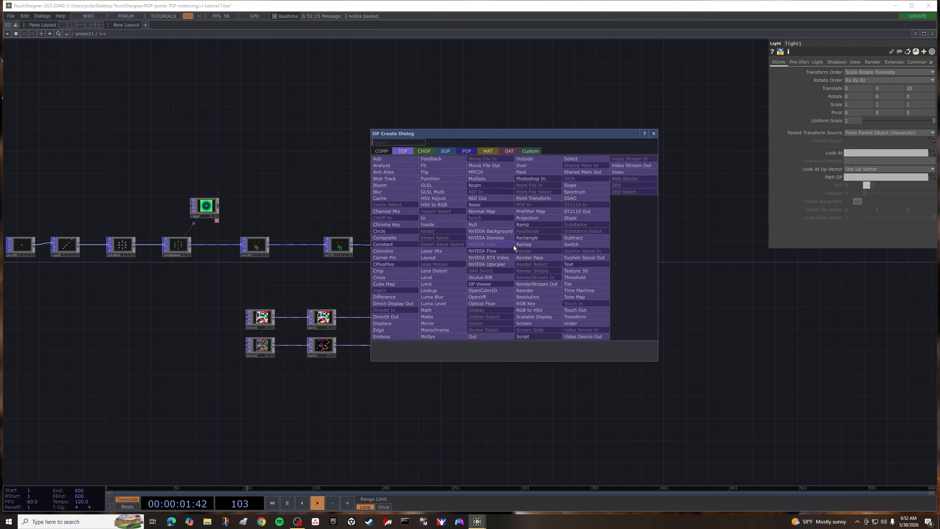
text(ou)
click(495, 337)
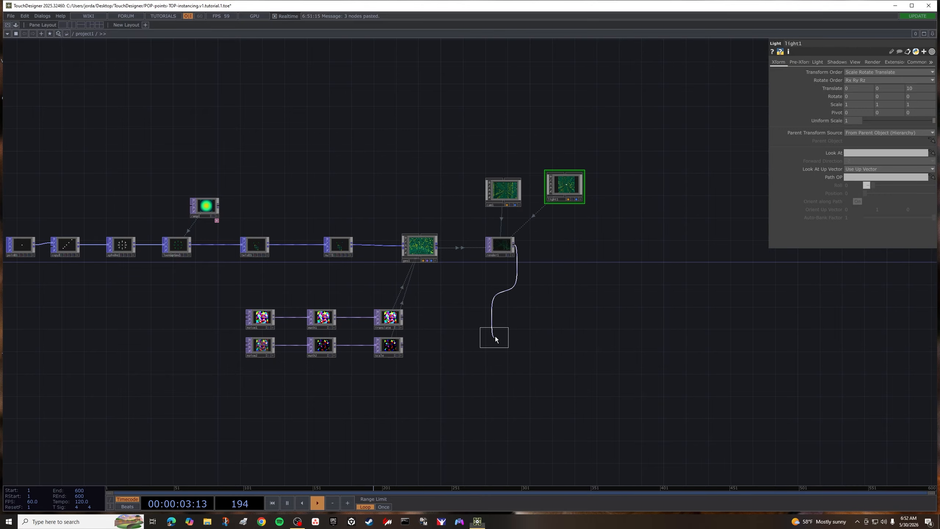
click(650, 246)
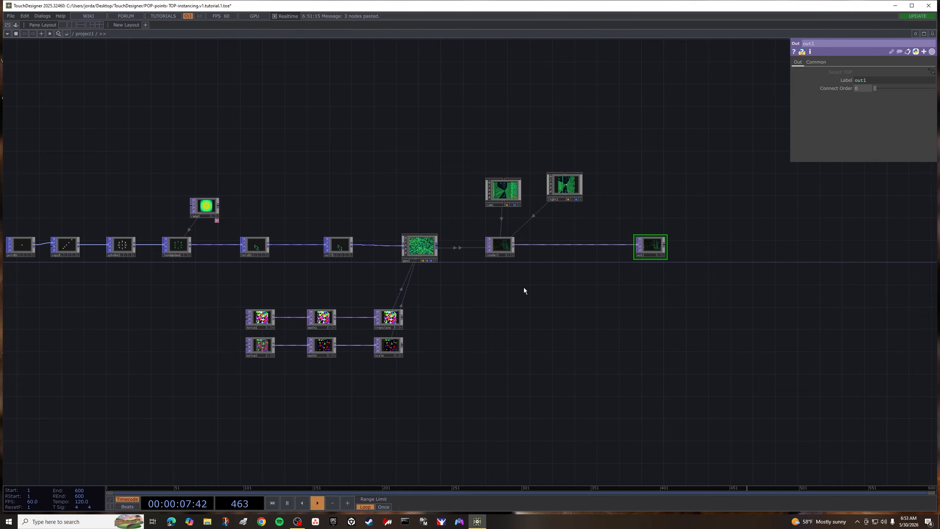
- Split the network pane into two side by side and widen the first to about three quarters of the window
scroll(526, 292, up, 2)
drag(583, 288, 573, 299)
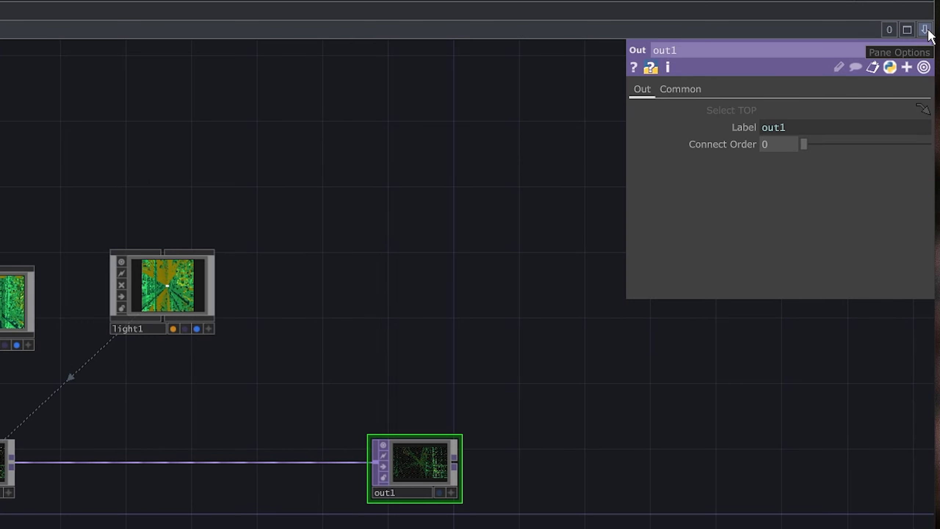
click(925, 29)
click(833, 65)
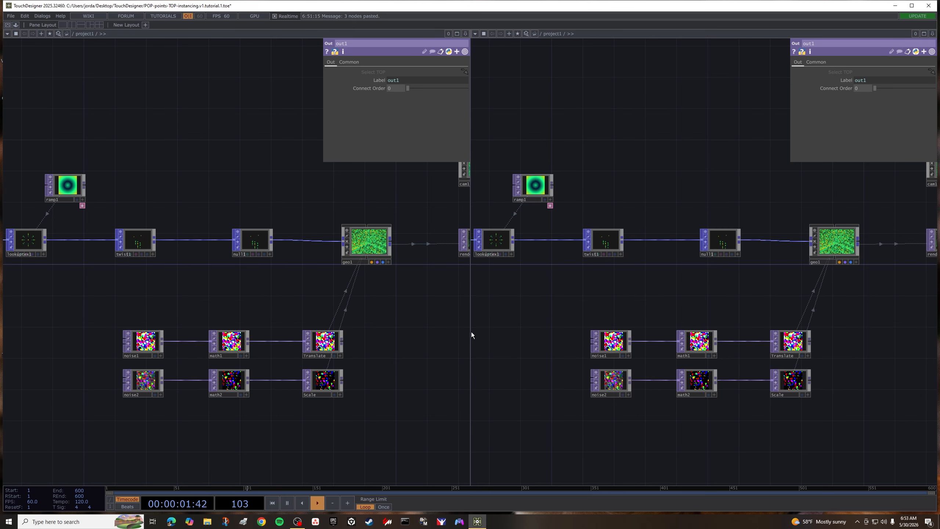
drag(472, 332, 703, 347)
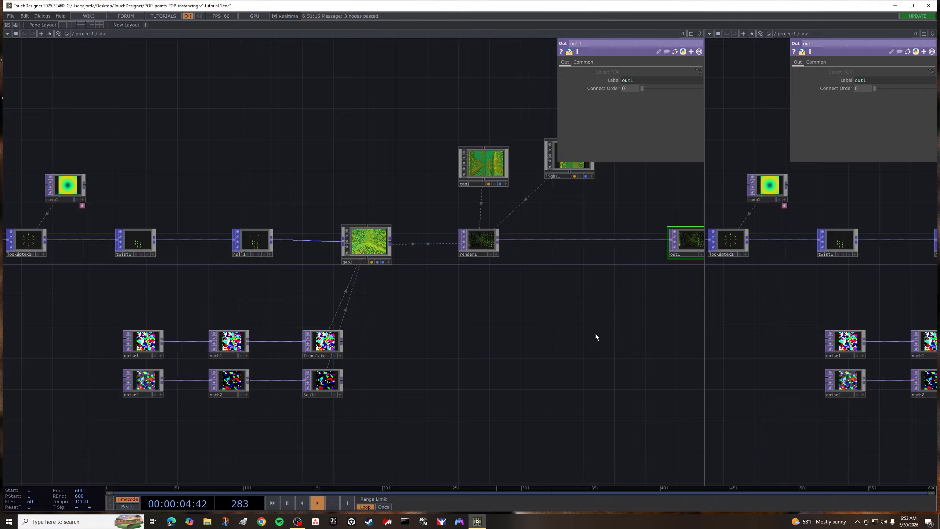
- Set render1's resolution to 720 by 1280
click(481, 242)
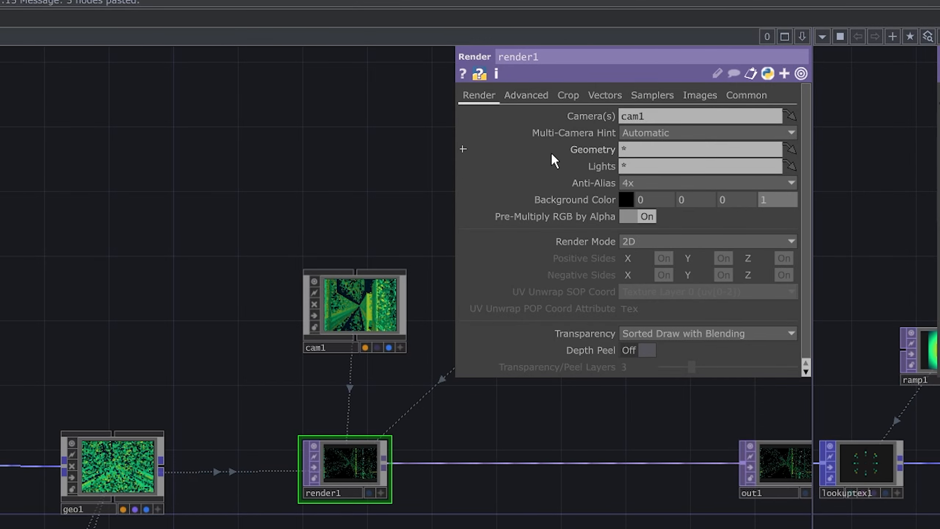
click(749, 96)
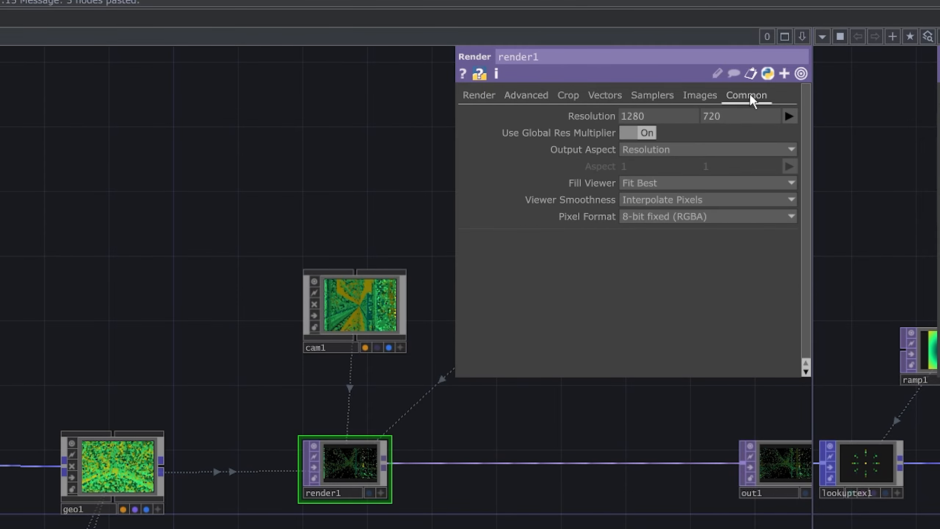
click(654, 113)
text(720)
key(Tab)
text(128)
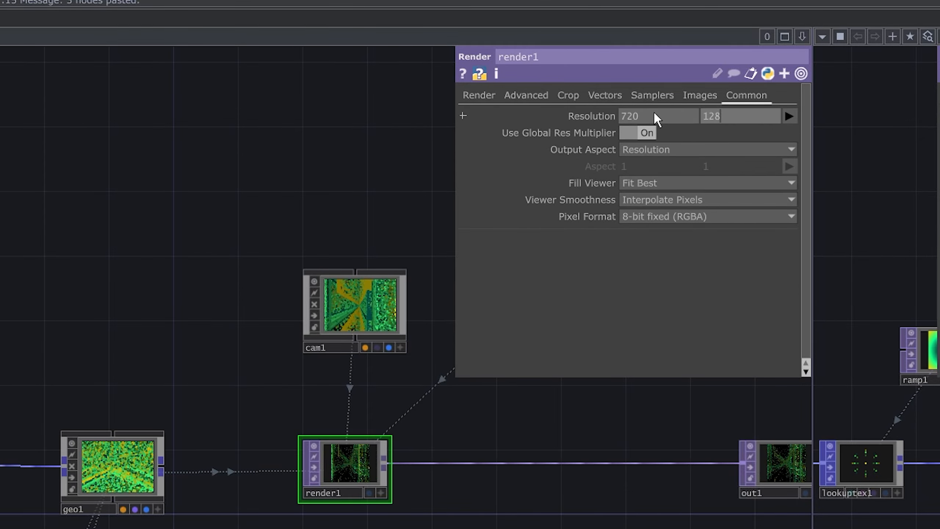
text(0)
key(Return)
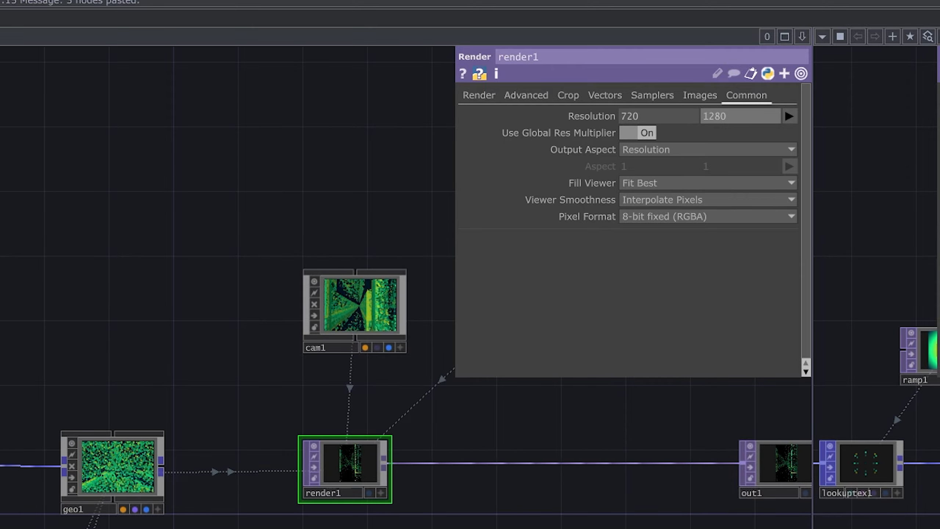
- Turn on the Display flag of out1 so its image serves as the network backdrop
drag(700, 527, 364, 519)
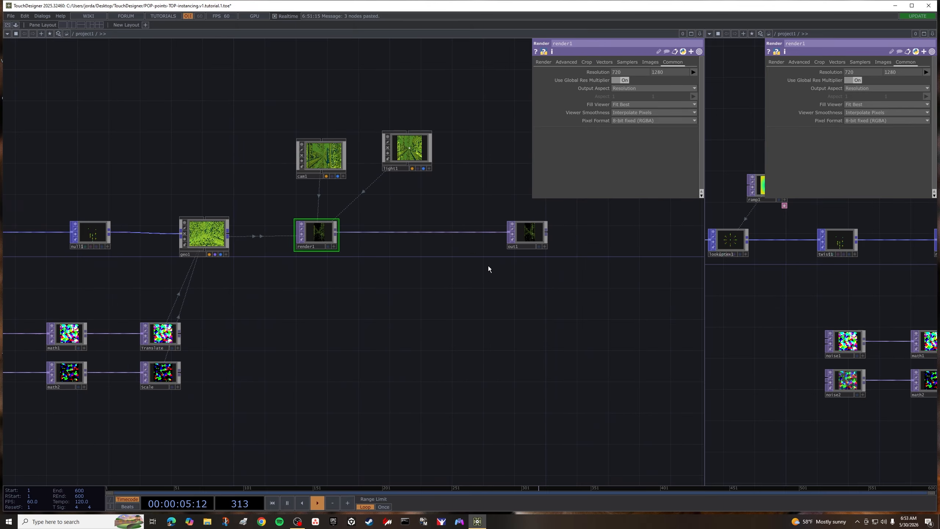
click(530, 234)
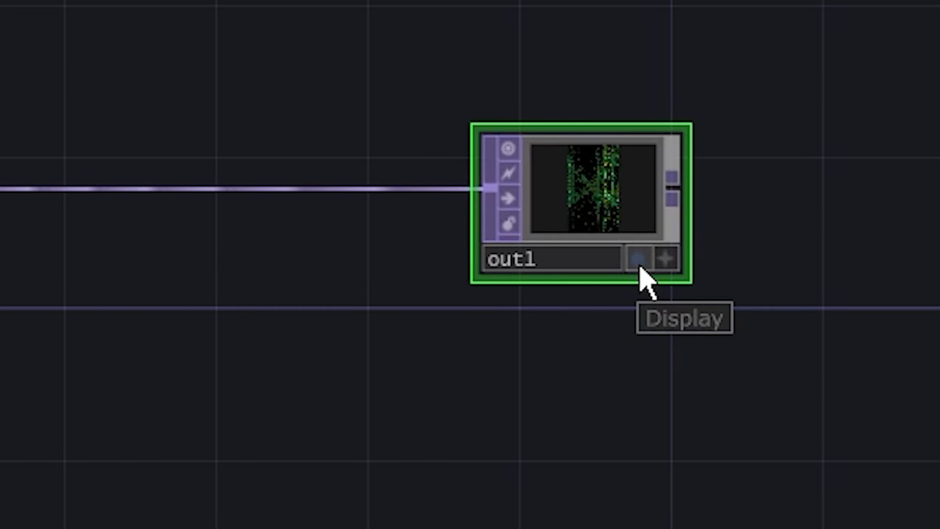
click(639, 264)
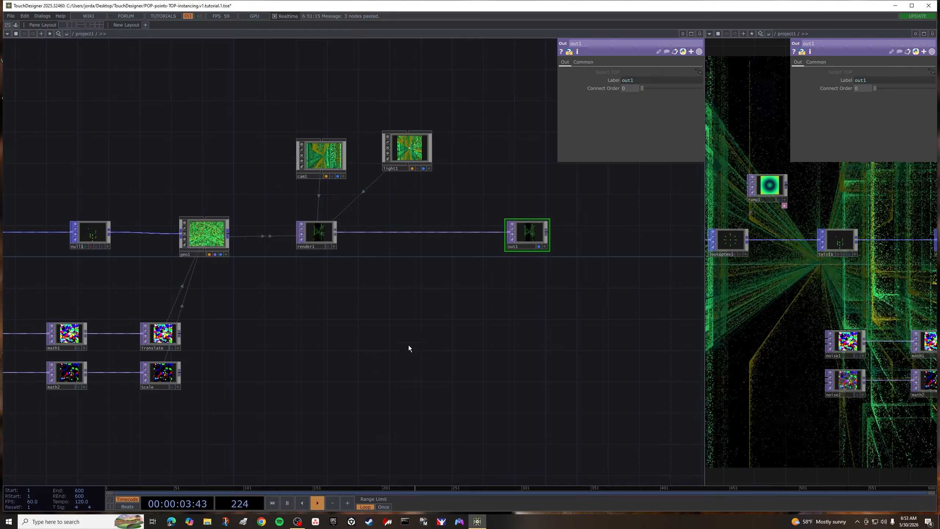
- Check the Backdrop TOPs option in the display settings of the wider network pane
right_click(368, 293)
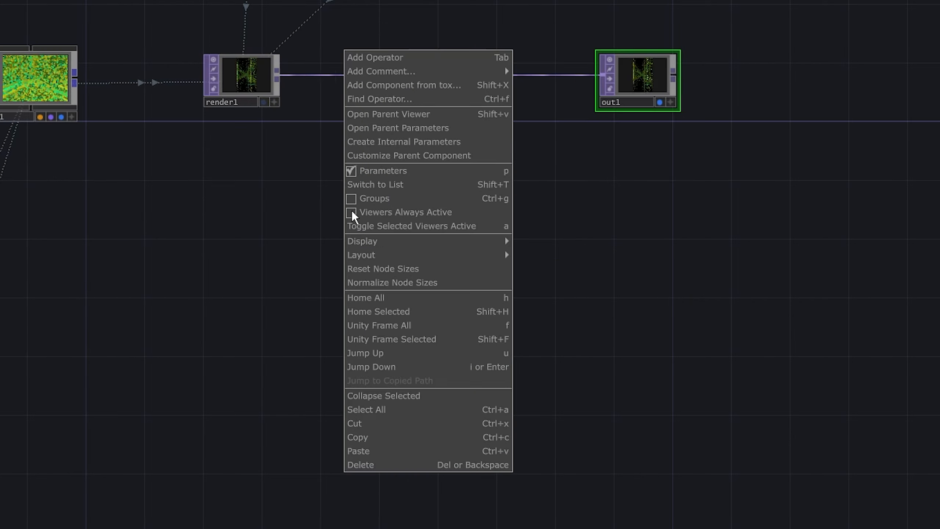
mouse_move(437, 243)
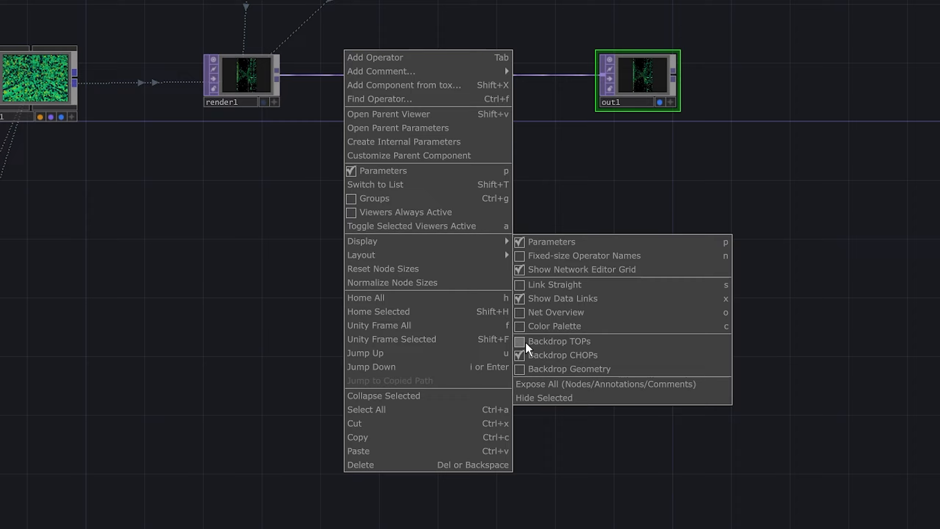
click(724, 162)
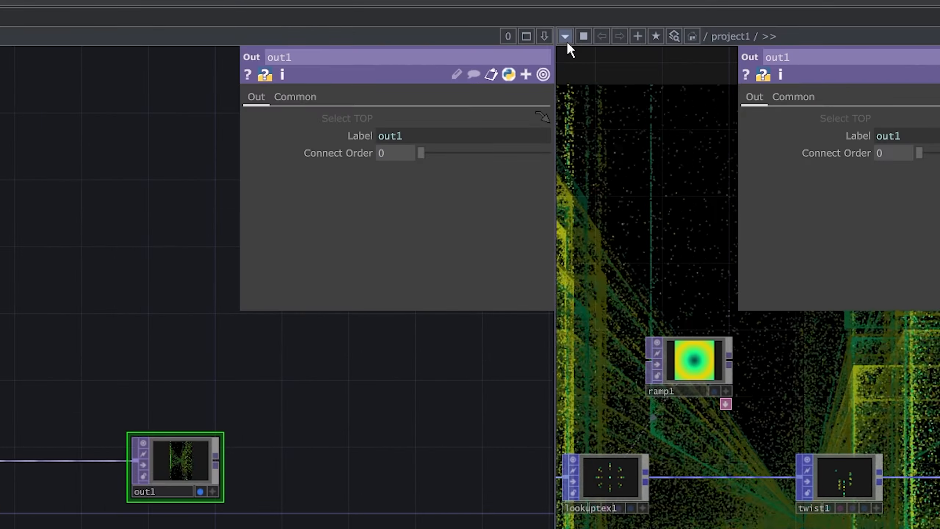
- Switch the narrower pane to a TOP Viewer showing out1 and widen it slightly
click(566, 40)
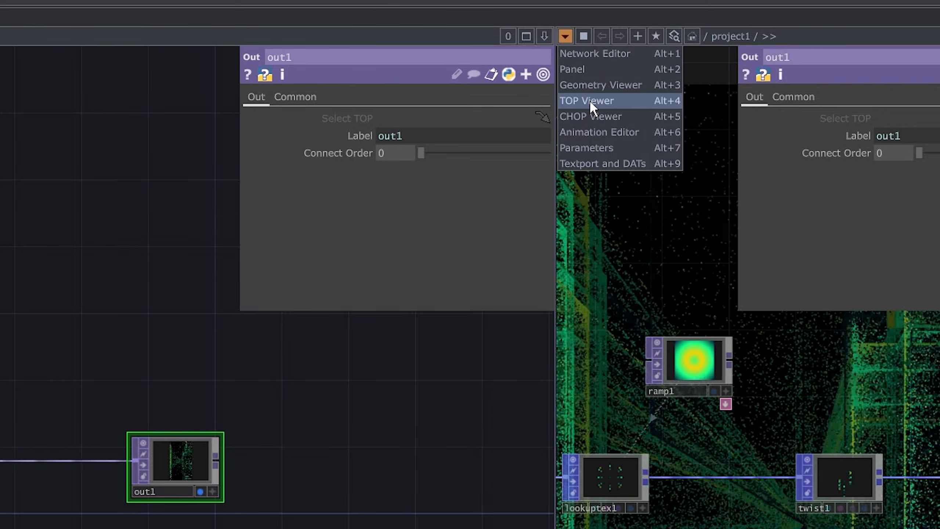
click(590, 103)
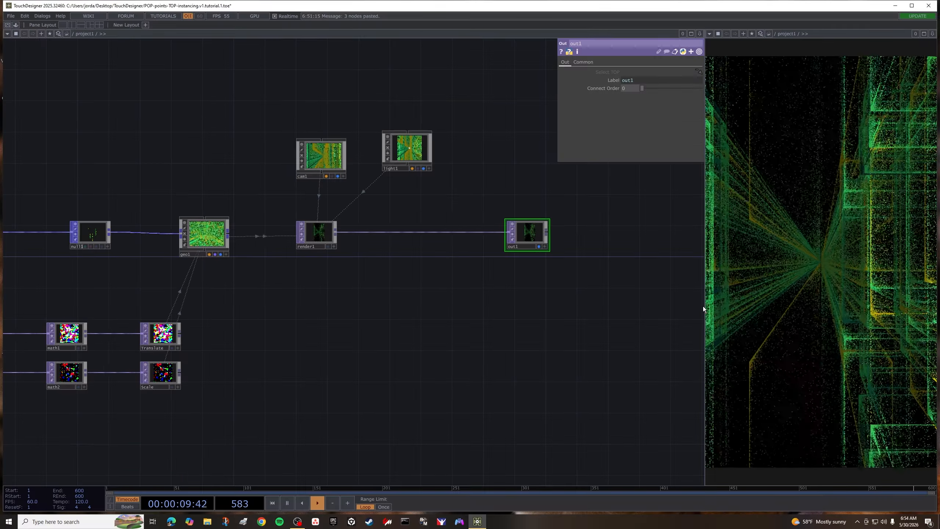
drag(704, 307, 671, 306)
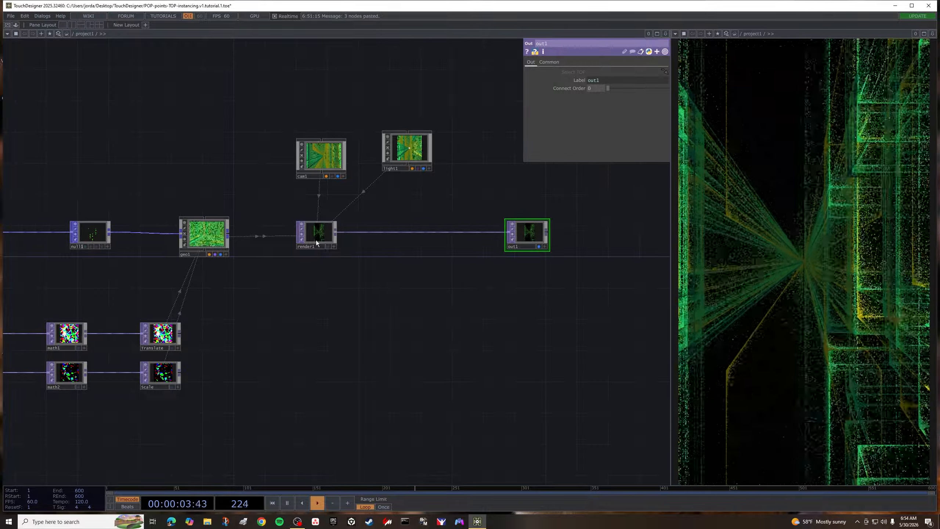
- Insert a Level TOP on the wire between render1 and out1
right_click(382, 232)
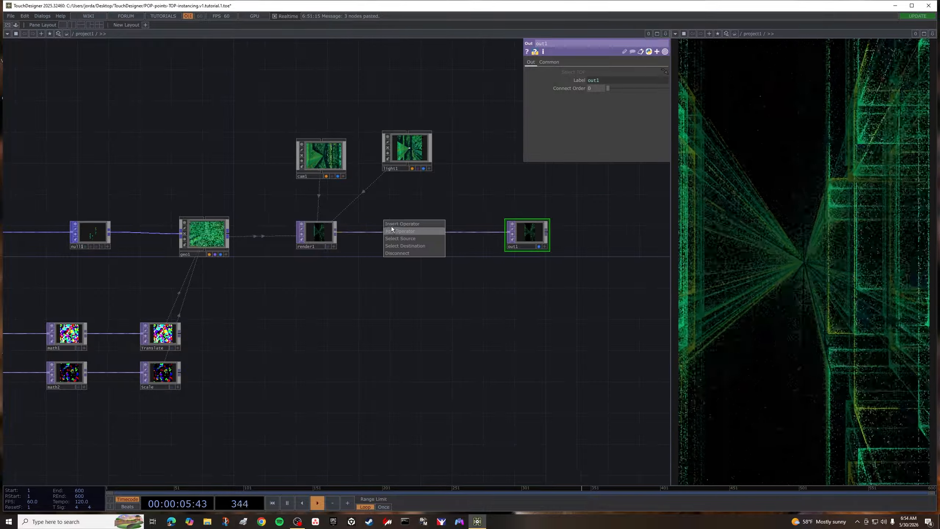
click(391, 224)
text(l)
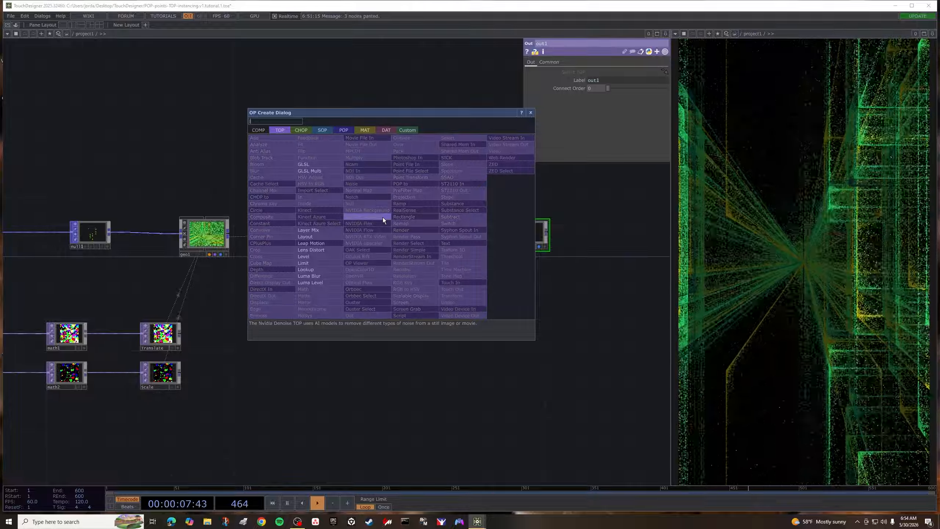
click(332, 256)
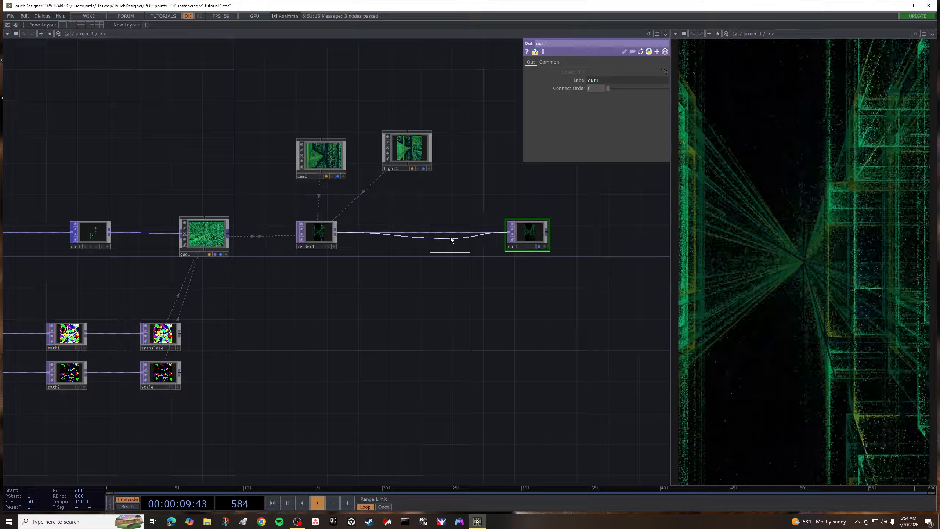
click(449, 233)
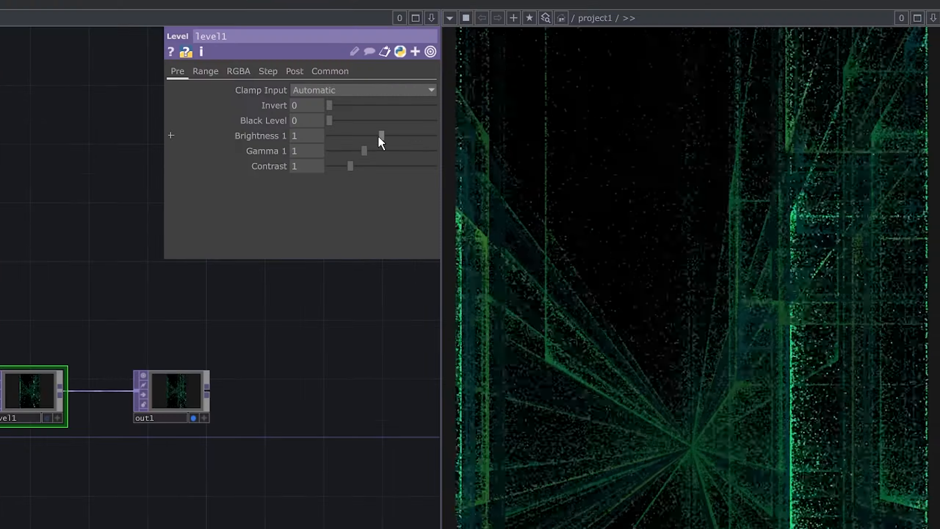
- Raise level1's Brightness 1 to about 1.95 and its Contrast to about 1.69
drag(378, 136, 433, 150)
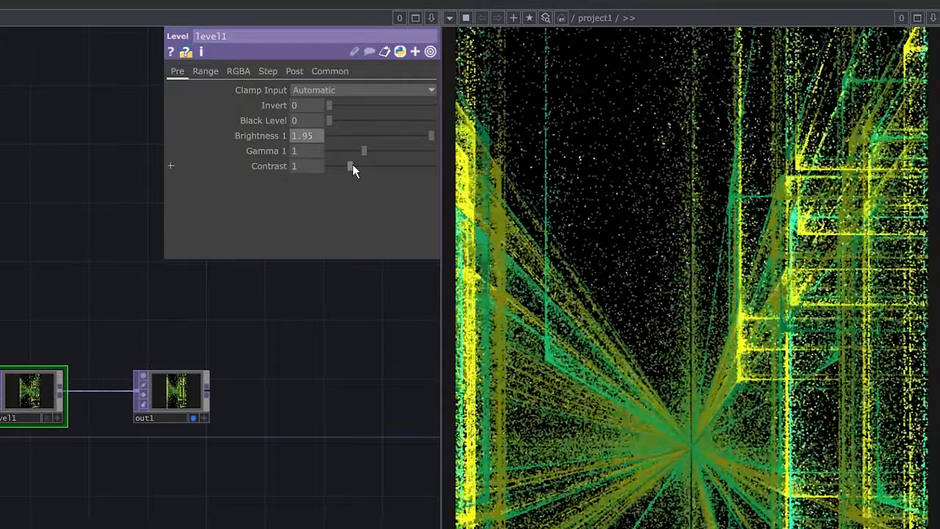
drag(352, 164, 379, 173)
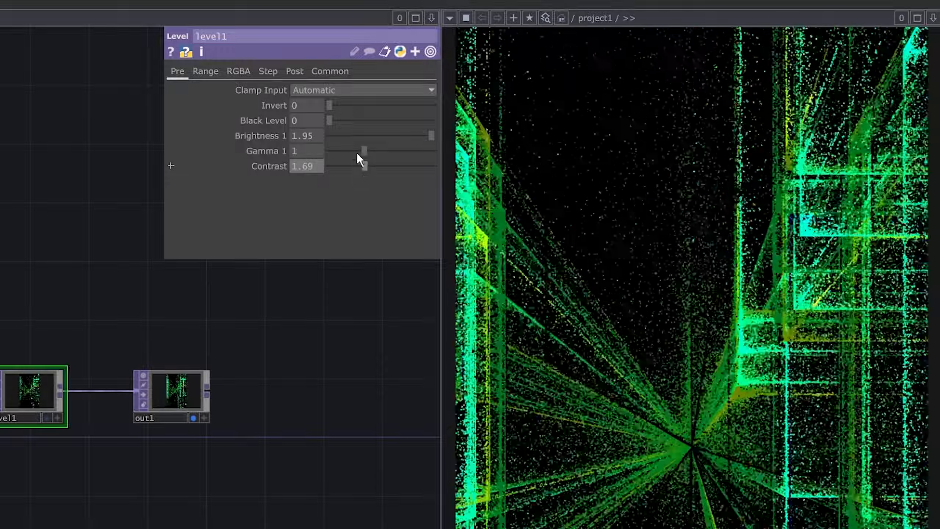
drag(331, 121, 281, 91)
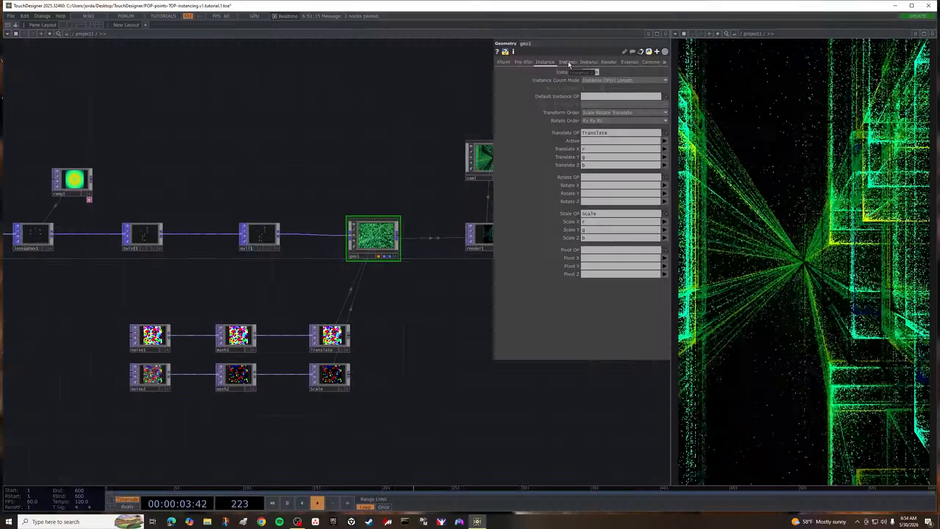
- Move ramp1 closer to geo1, assign it as geo1's instance Color OP, and set Color Mode to Multiply
click(568, 61)
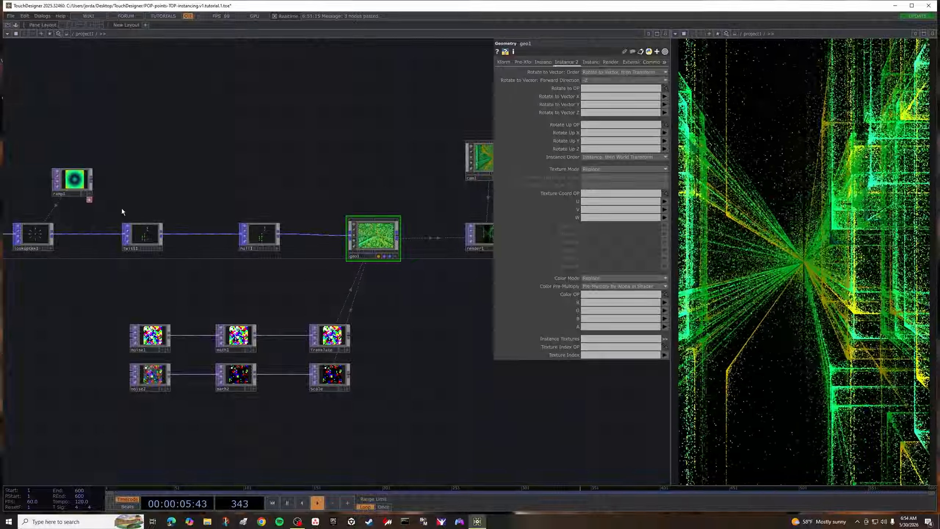
drag(84, 187, 233, 145)
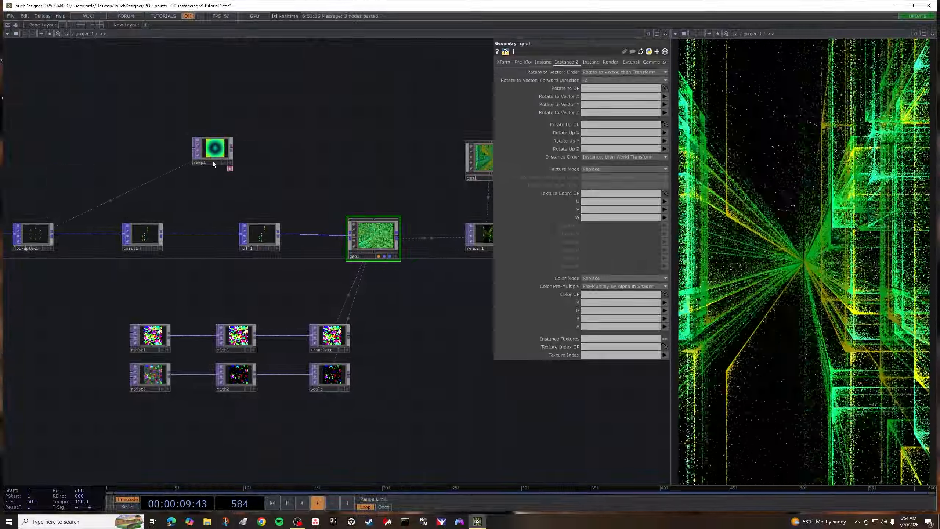
drag(209, 151, 593, 302)
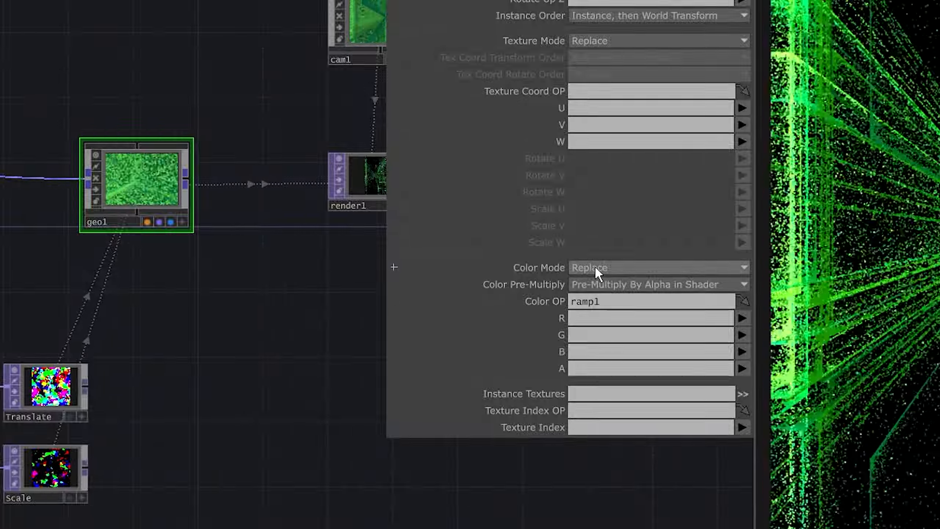
click(598, 272)
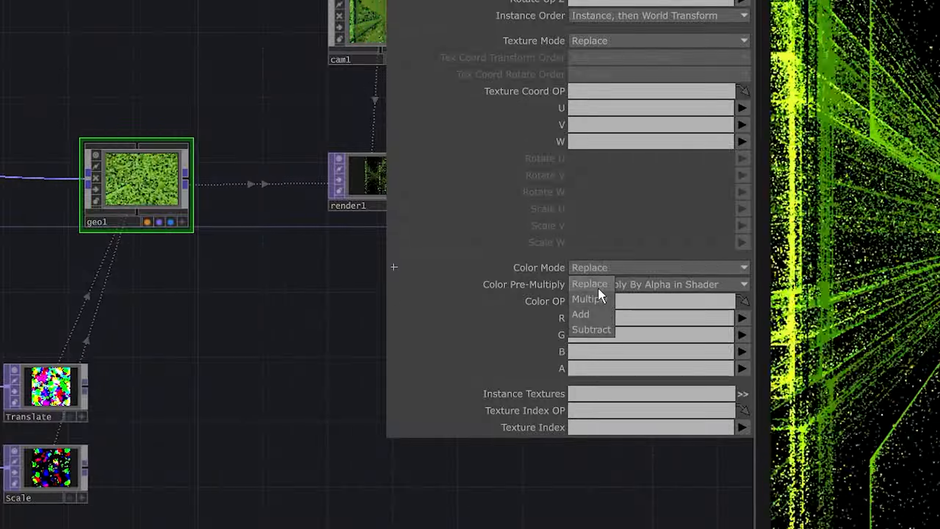
click(597, 301)
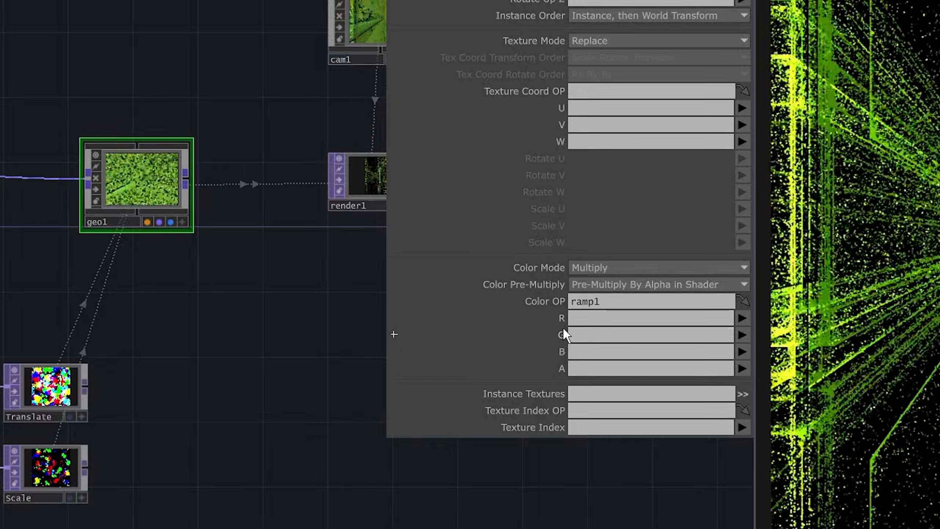
- Map geo1's instance color R, G and B to ramp1's r, g and b channels
click(746, 321)
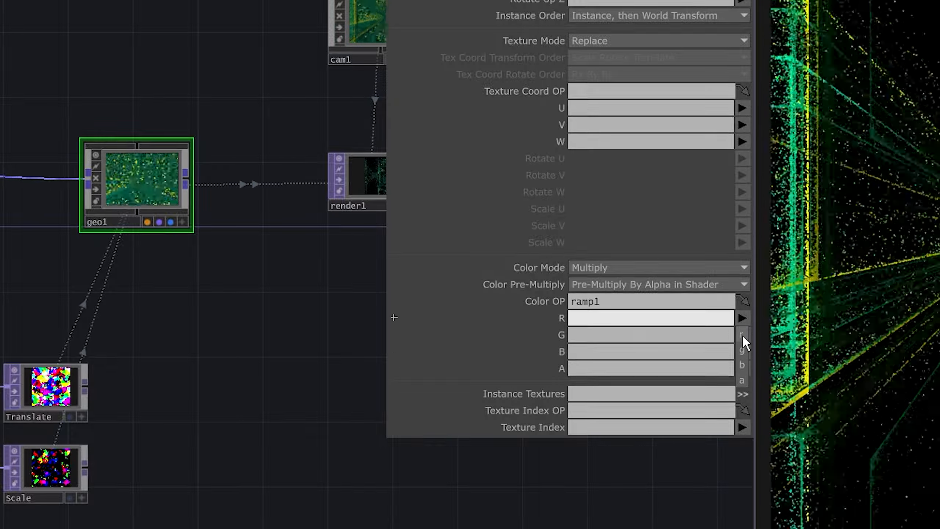
click(742, 335)
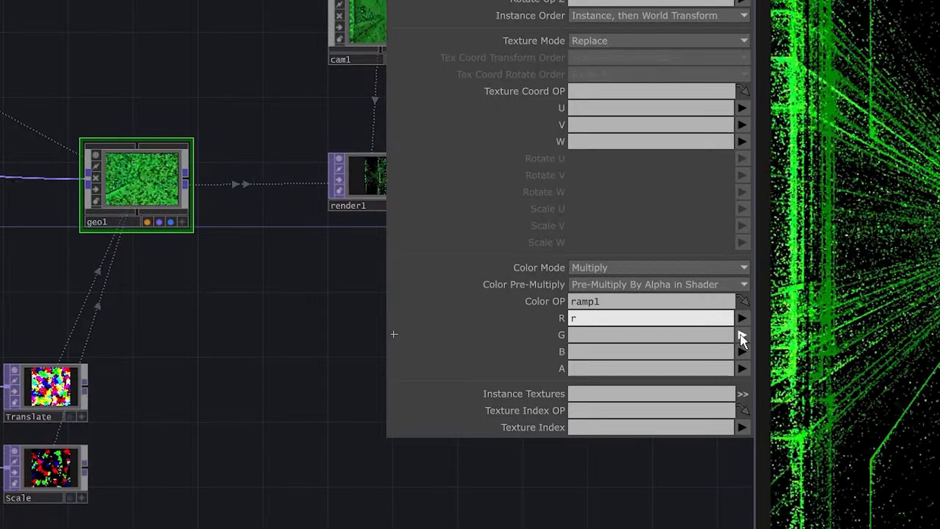
key(Tab)
text(g)
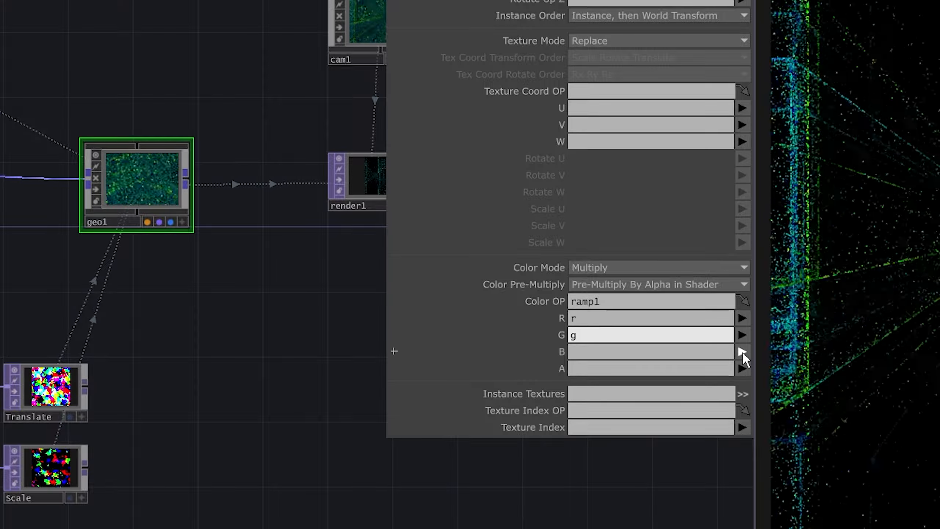
key(Tab)
text(b)
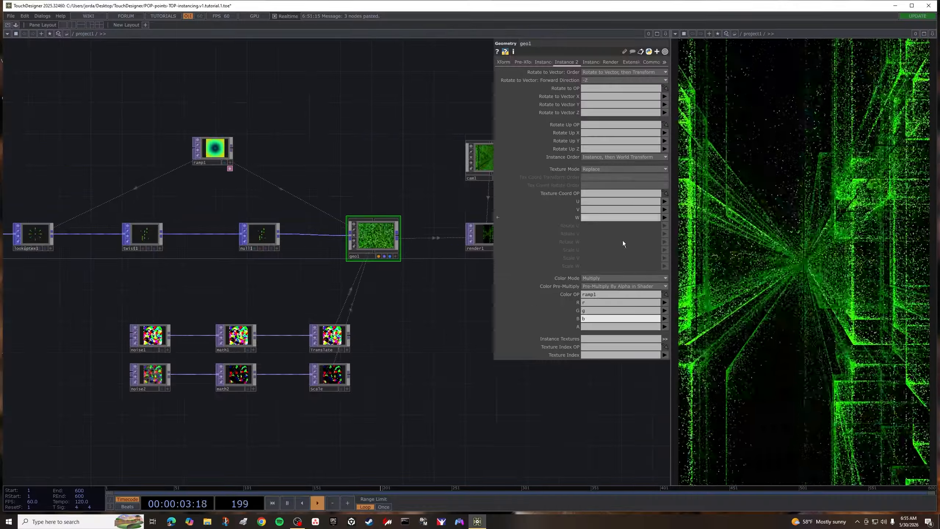
drag(405, 327, 321, 327)
scroll(363, 325, down, 3)
drag(405, 332, 396, 330)
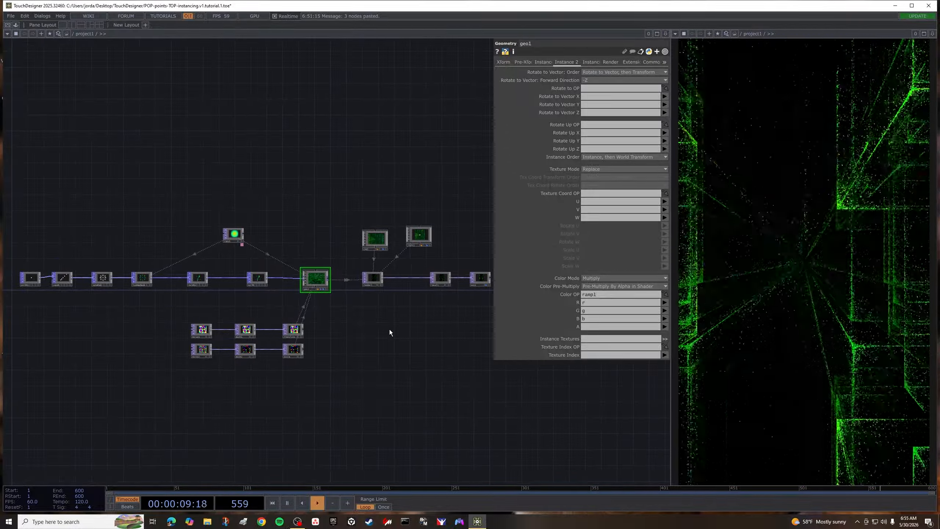
scroll(361, 318, up, 3)
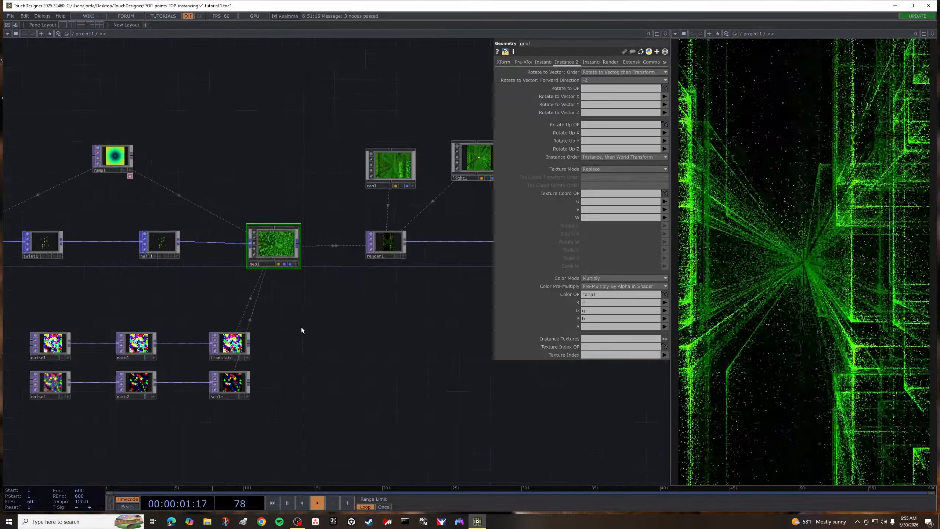
drag(299, 326, 334, 349)
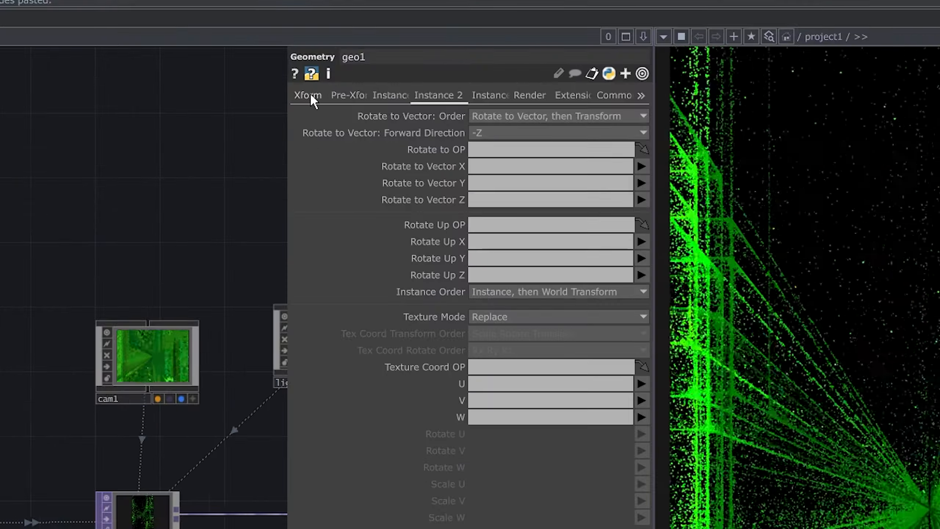
- Drive geo1's X, Y and Z rotation with the expression absTime.seconds*0.5
click(507, 62)
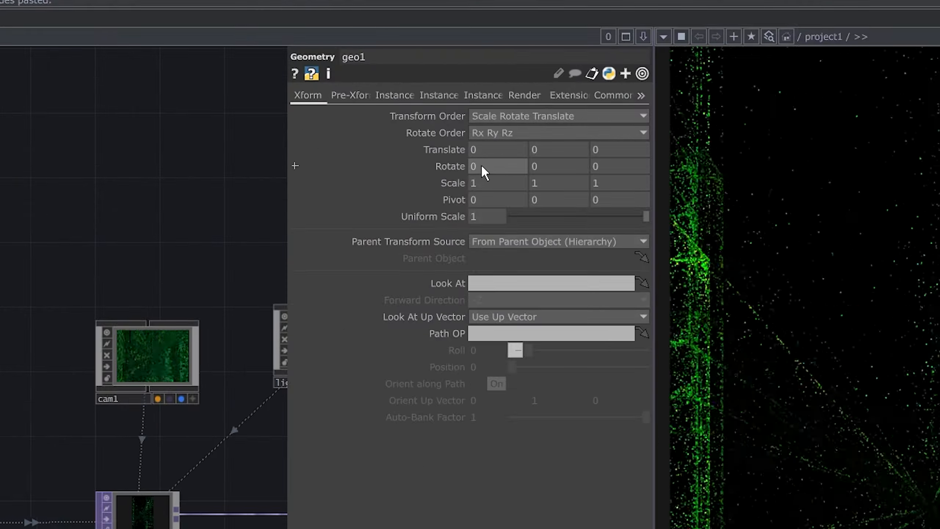
click(452, 165)
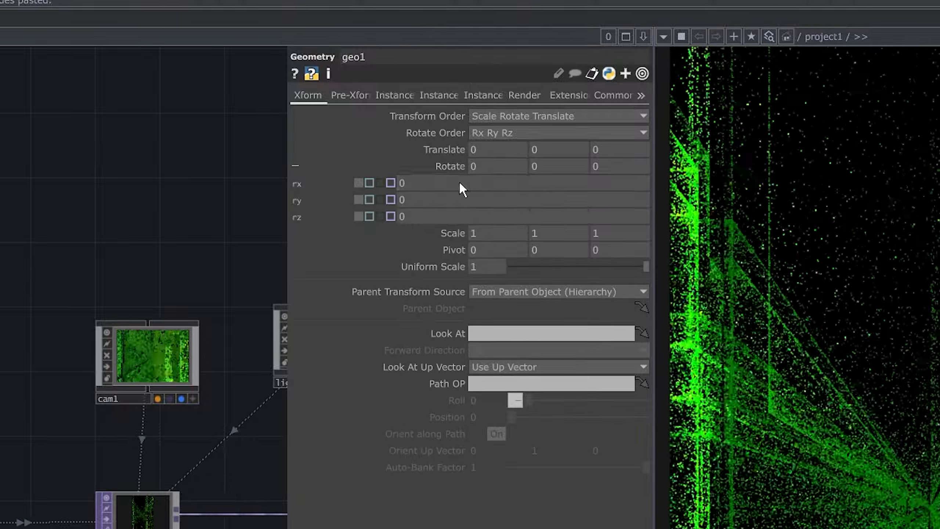
click(459, 182)
text(absTime.seconds*0.5)
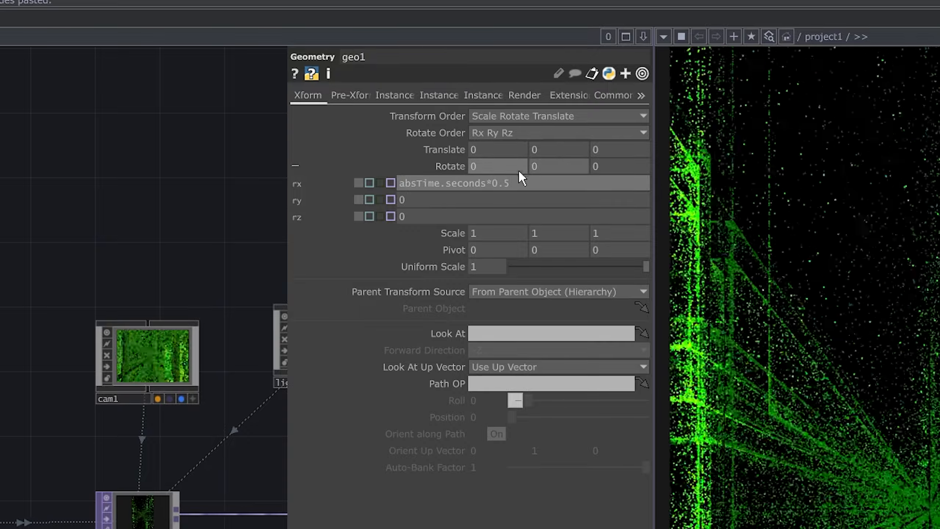
click(489, 196)
text(absTime.seconds*0.5)
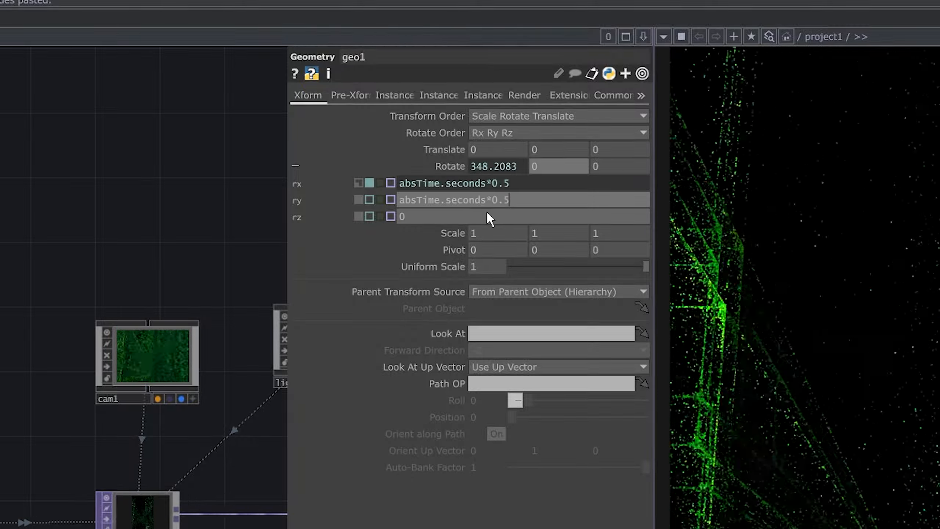
click(486, 214)
text(absTime.seconds*0.5)
key(Return)
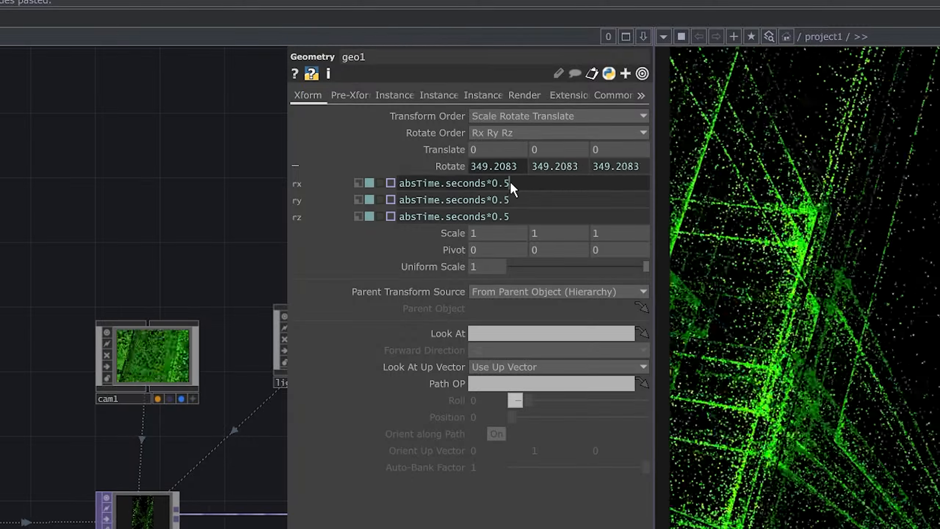
- Change the time multipliers in geo1's rotation expressions to 5 for X, 3 for Y and 1 for Z
drag(510, 180, 492, 217)
text(5)
text(3)
text(1)
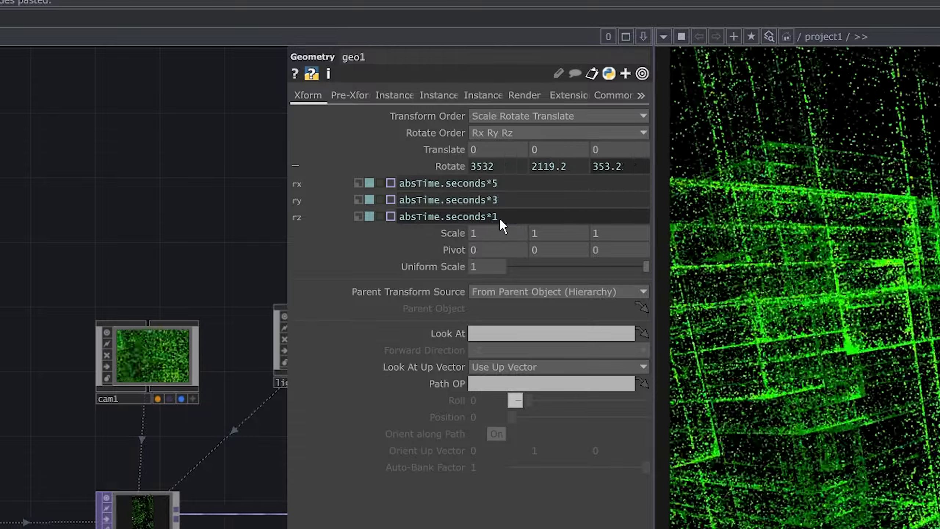
key(Return)
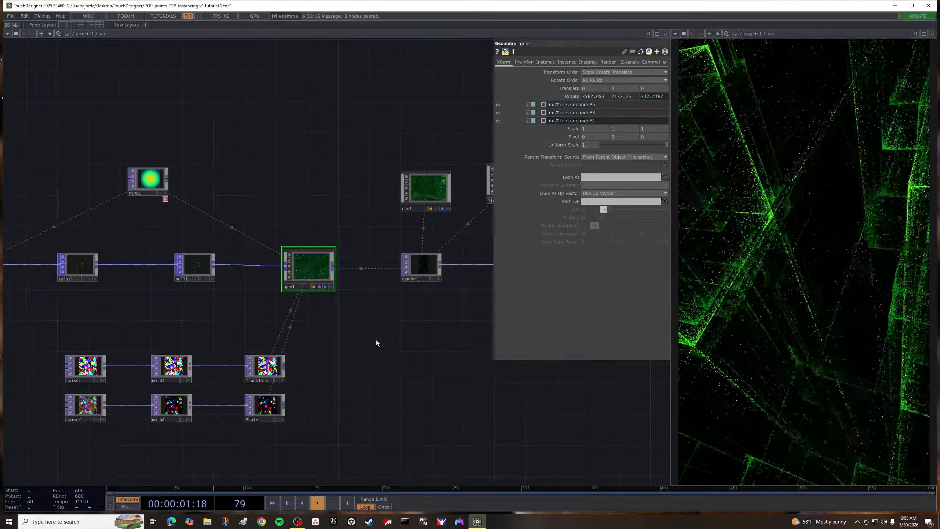
- Lower noise2's Exponent to about 1.91 and its Amplitude to about 0.41
scroll(381, 337, down, 6)
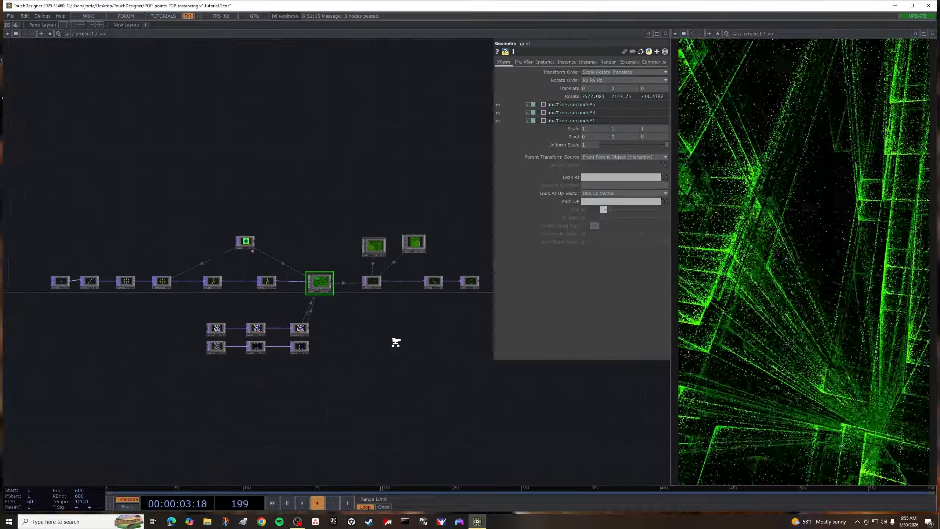
scroll(400, 343, up, 2)
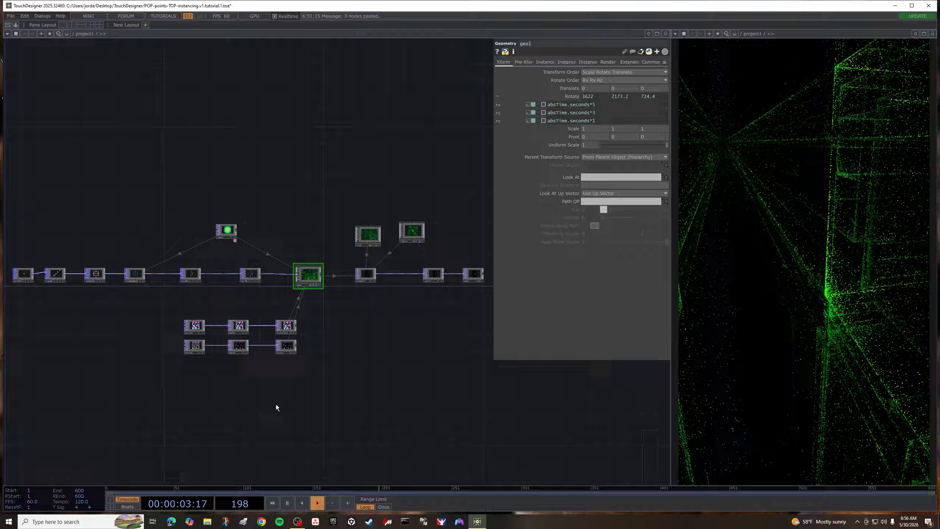
scroll(192, 388, up, 3)
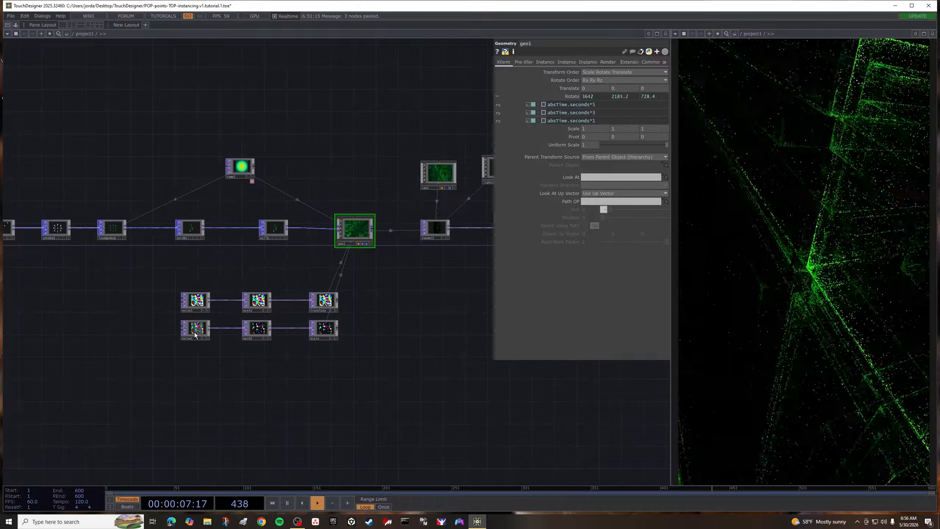
click(195, 334)
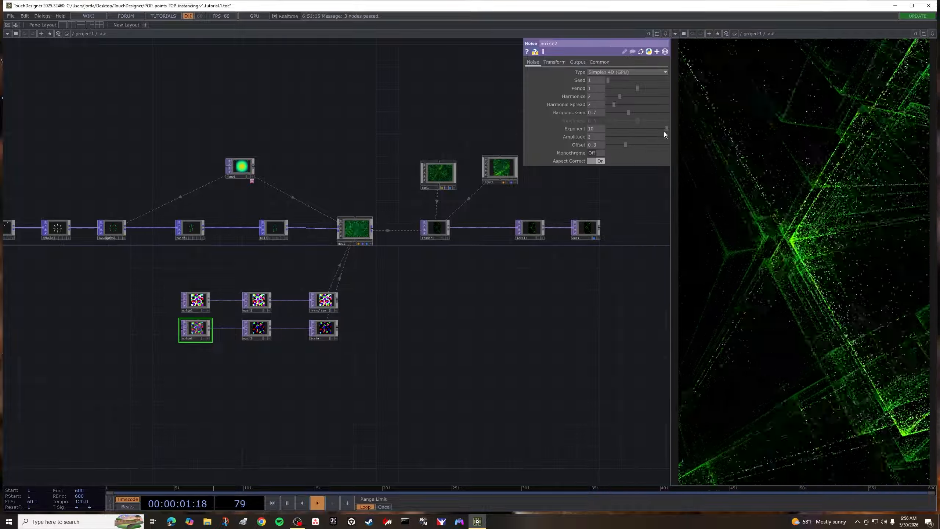
drag(667, 128, 618, 145)
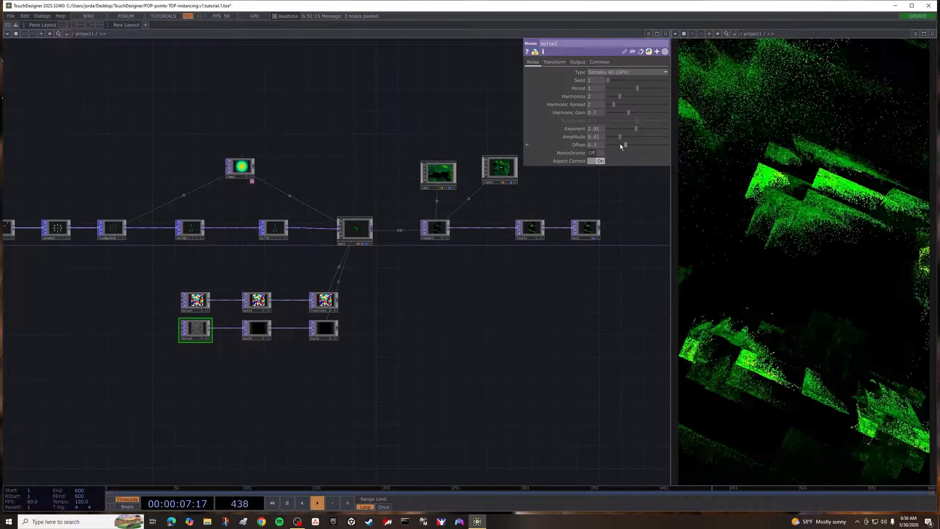
- Insert a Bloom TOP into the connection between render1 and level1
click(438, 172)
drag(447, 293, 372, 277)
scroll(364, 262, down, 3)
scroll(389, 261, up, 3)
right_click(331, 230)
click(337, 234)
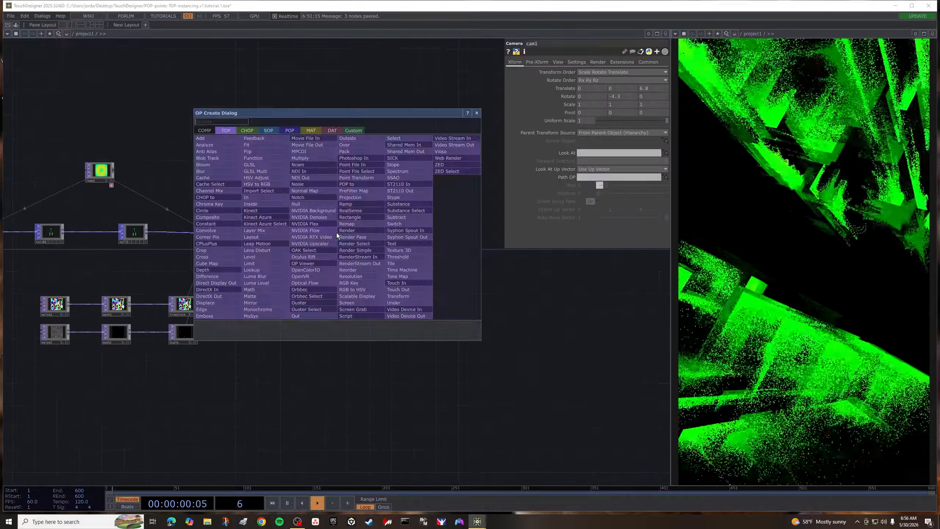
click(210, 165)
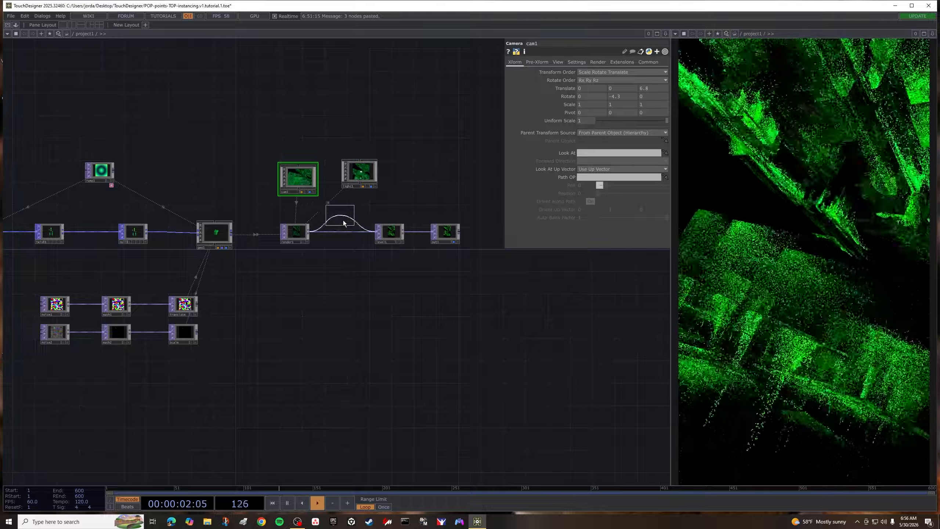
click(345, 235)
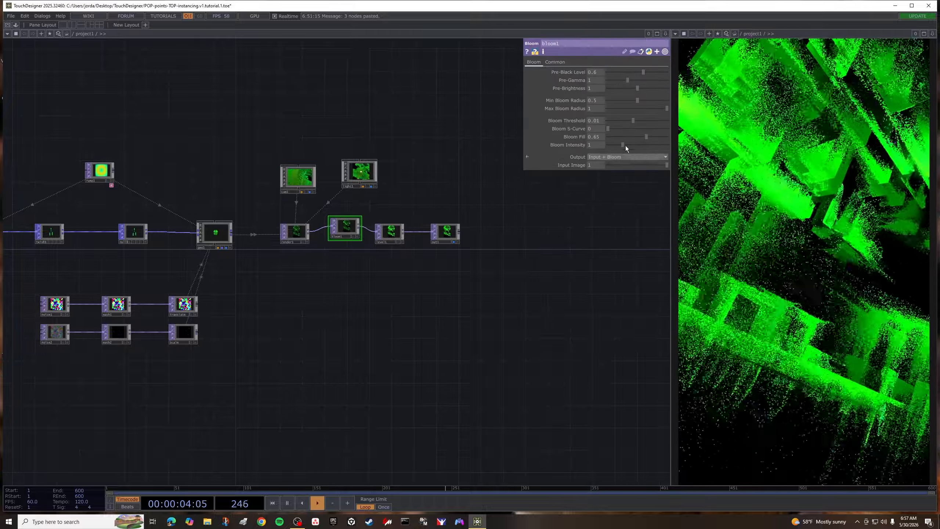
- Set bloom1's Bloom Fill to 0.82, S-Curve to 0.888, Pre-Black Level to 0.532, Pre-Gamma to 3 and Pre-Brightness to 1.07
mouse_move(645, 136)
mouse_down()
mouse_move(657, 135)
mouse_move(642, 139)
mouse_up()
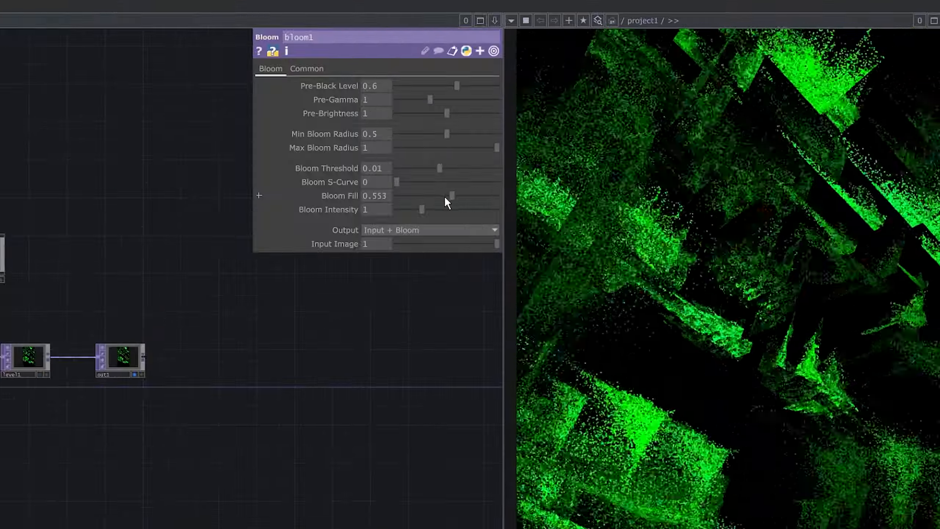
drag(455, 200, 478, 196)
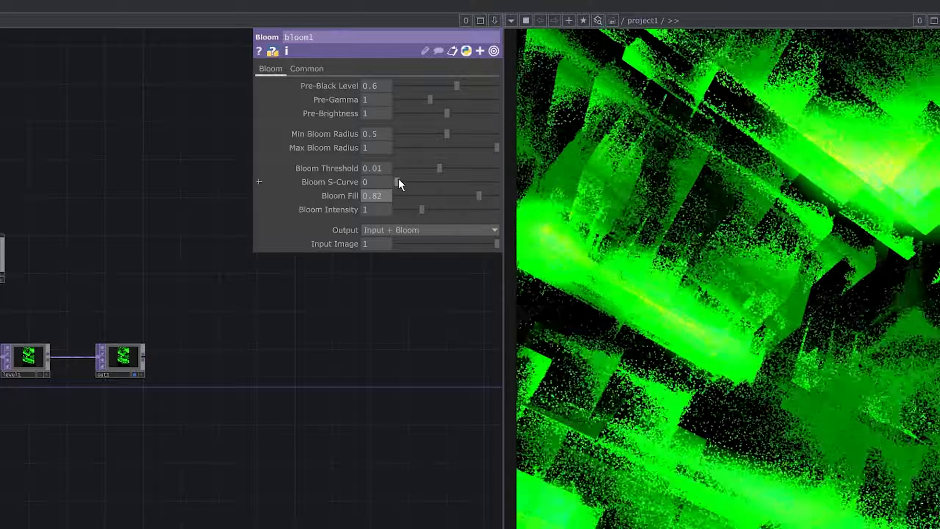
drag(396, 182, 487, 186)
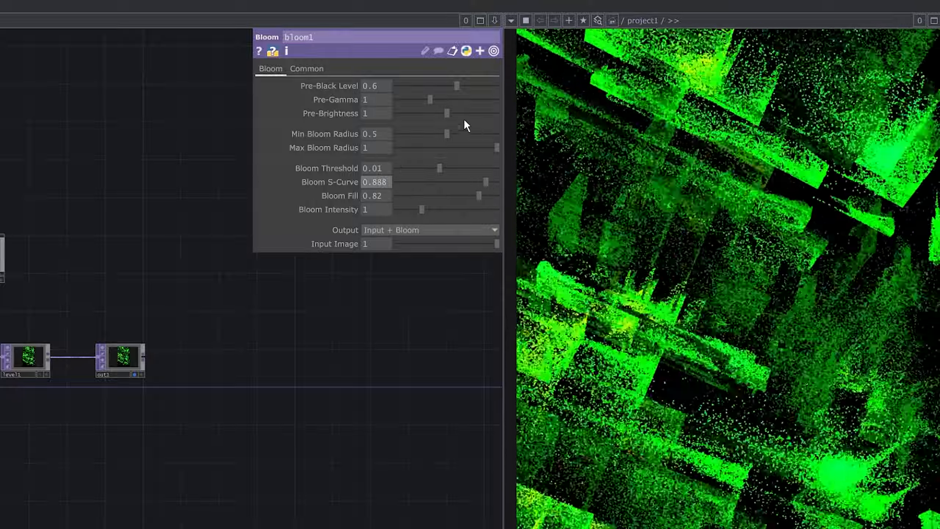
mouse_move(447, 114)
mouse_down()
mouse_move(430, 110)
mouse_move(458, 118)
mouse_move(418, 115)
mouse_move(451, 114)
mouse_move(456, 99)
mouse_move(525, 108)
mouse_move(488, 90)
mouse_move(413, 86)
mouse_move(473, 95)
mouse_move(448, 95)
mouse_up()
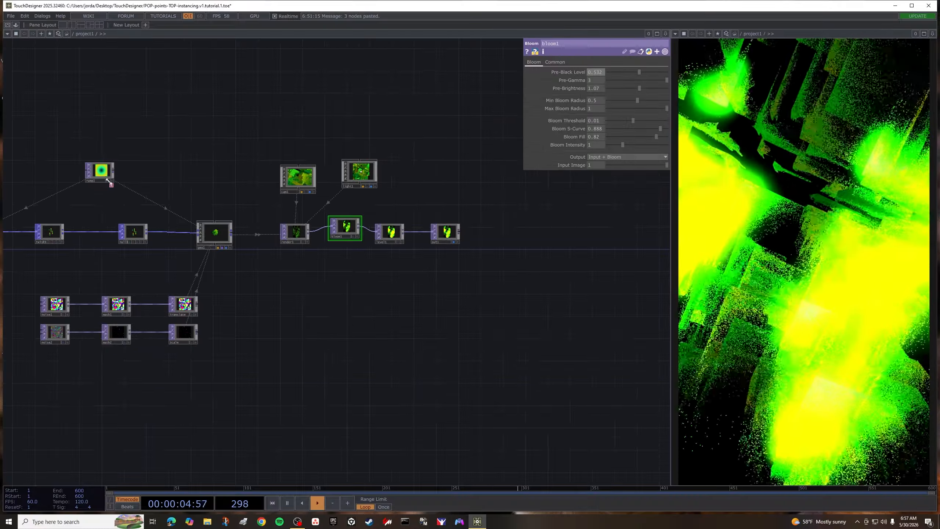
- Recolor ramp1's keys to violet at the start, fully saturated cyan (hue 183) in the middle and red (hue 0) at the end
click(106, 175)
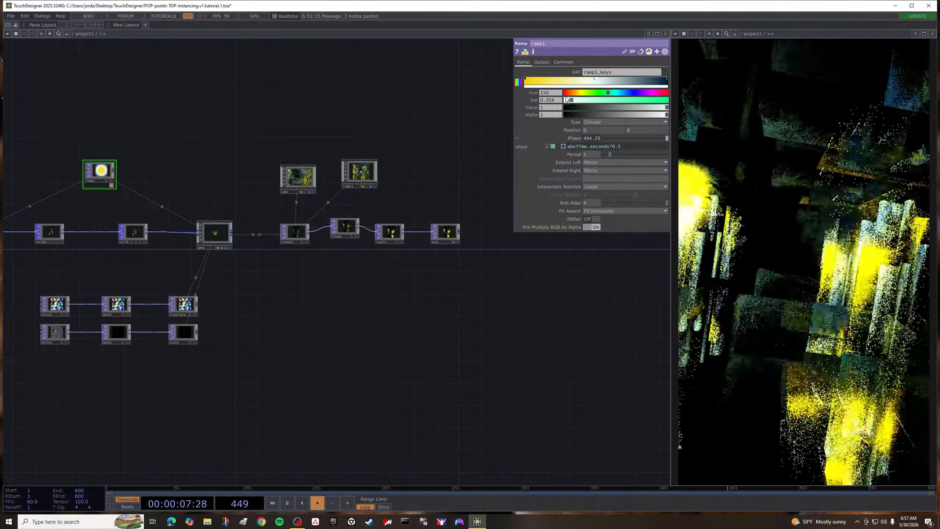
drag(566, 98, 682, 129)
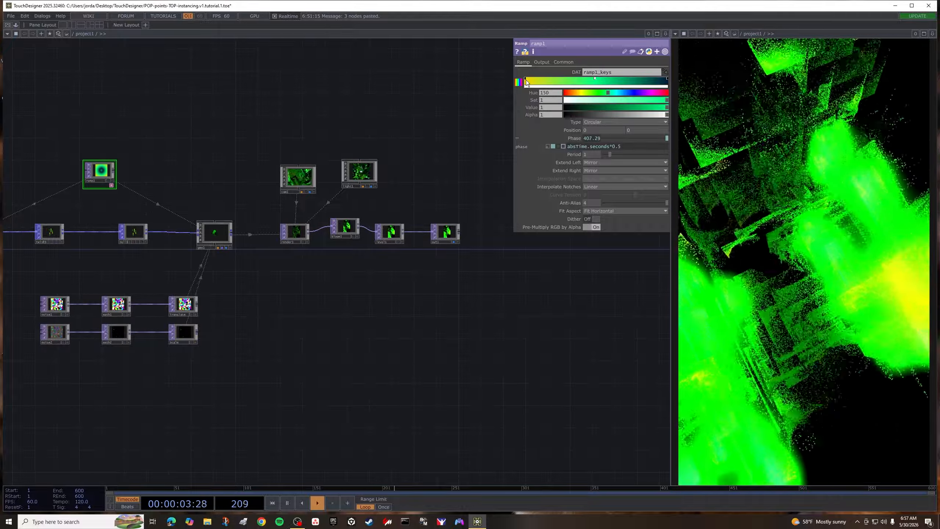
drag(631, 92, 637, 115)
click(666, 79)
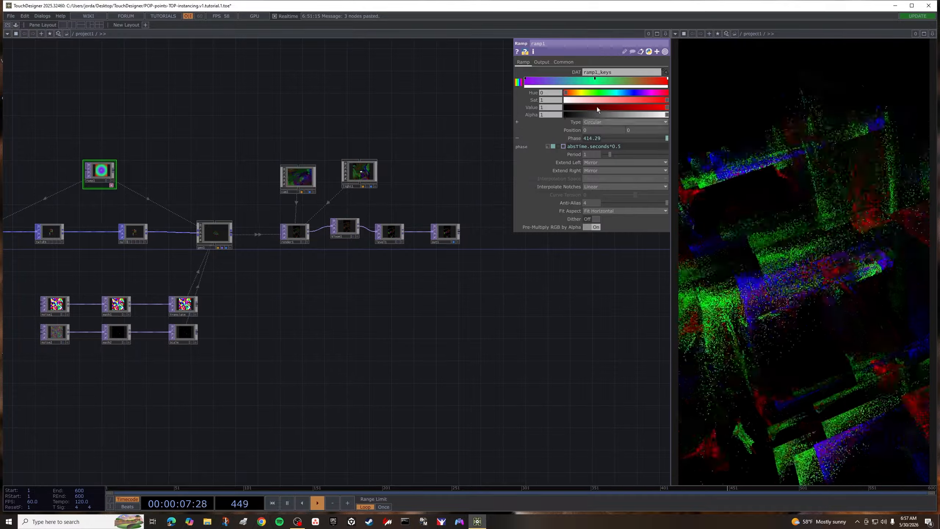
click(595, 78)
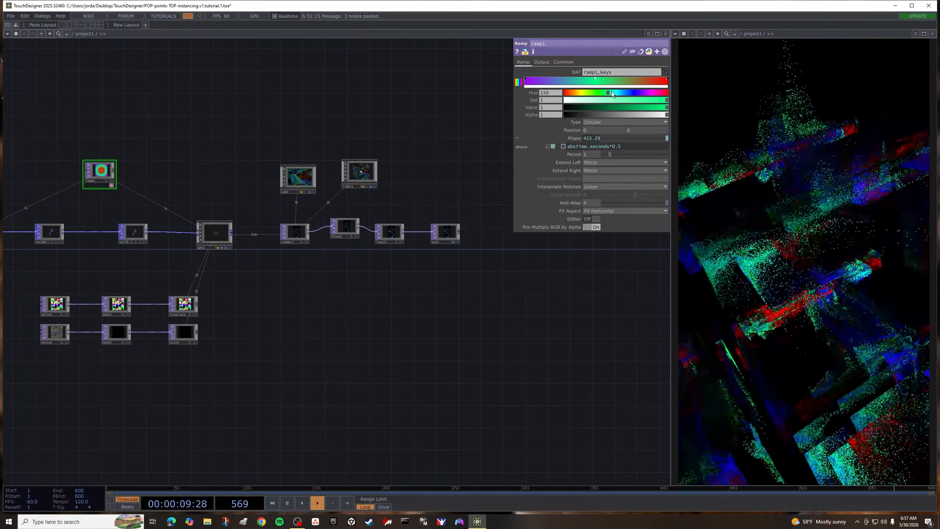
drag(611, 92, 618, 91)
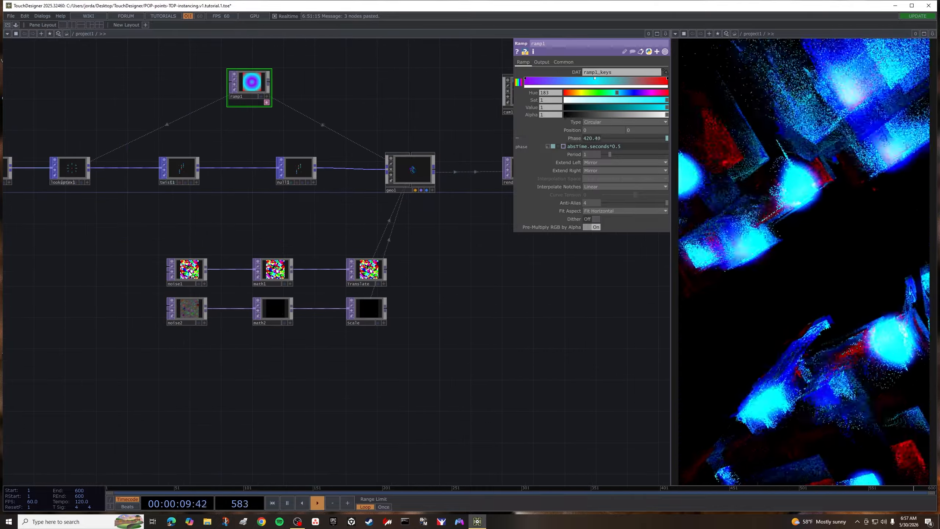
- Set noise1's Harmonics to 0
click(187, 269)
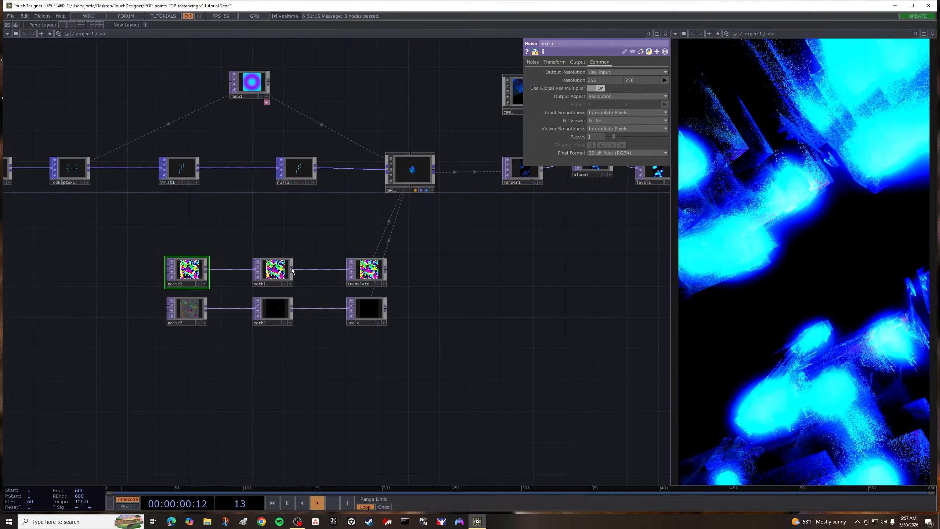
click(533, 61)
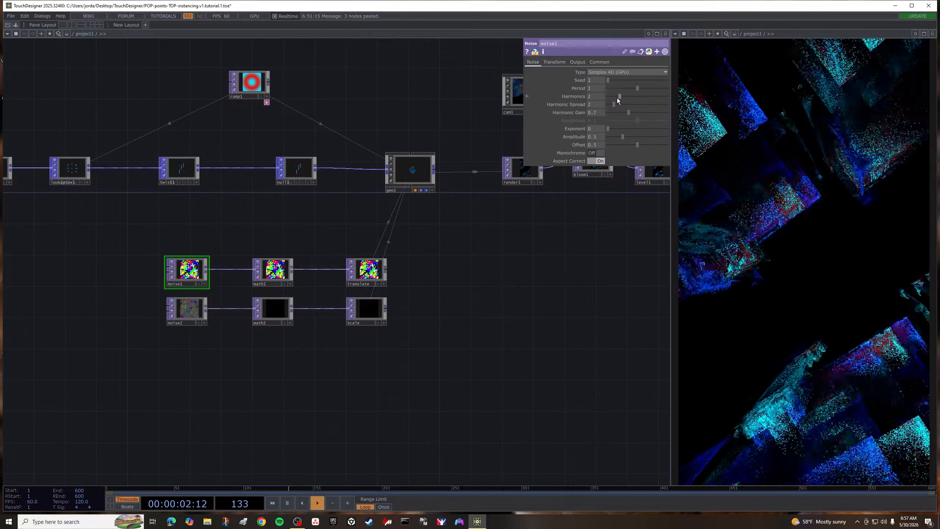
drag(620, 97, 608, 98)
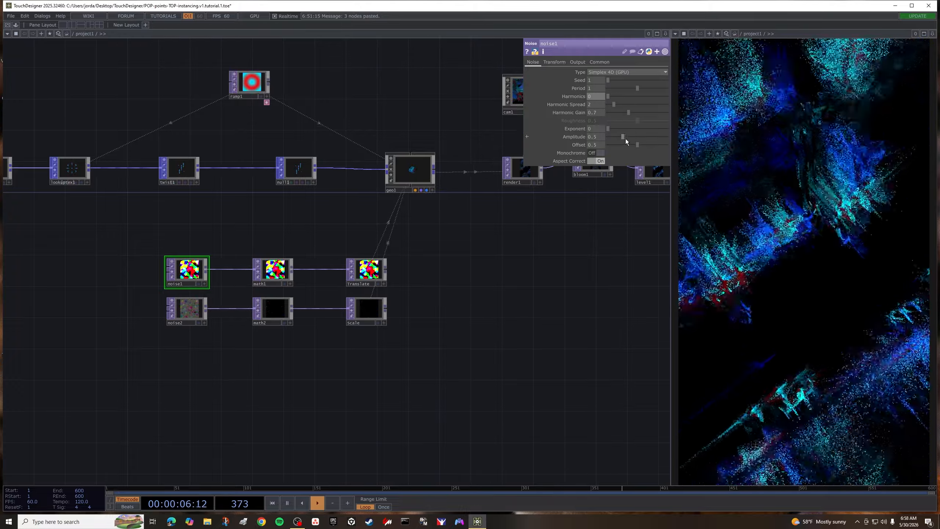
- Set noise1's Amplitude to about 1.74, Offset to about 0.317 and Exponent to 10
drag(635, 145, 659, 147)
drag(608, 130, 687, 138)
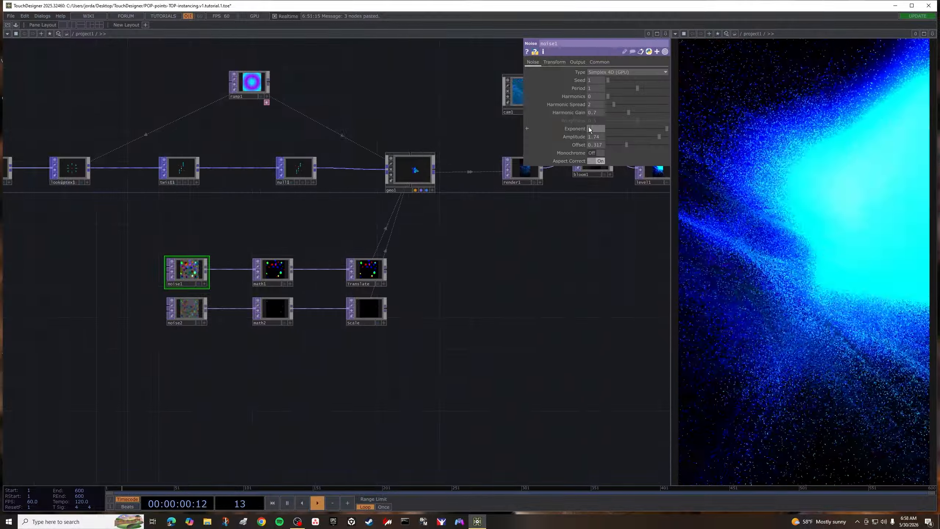
click(588, 127)
text(10)
key(Return)
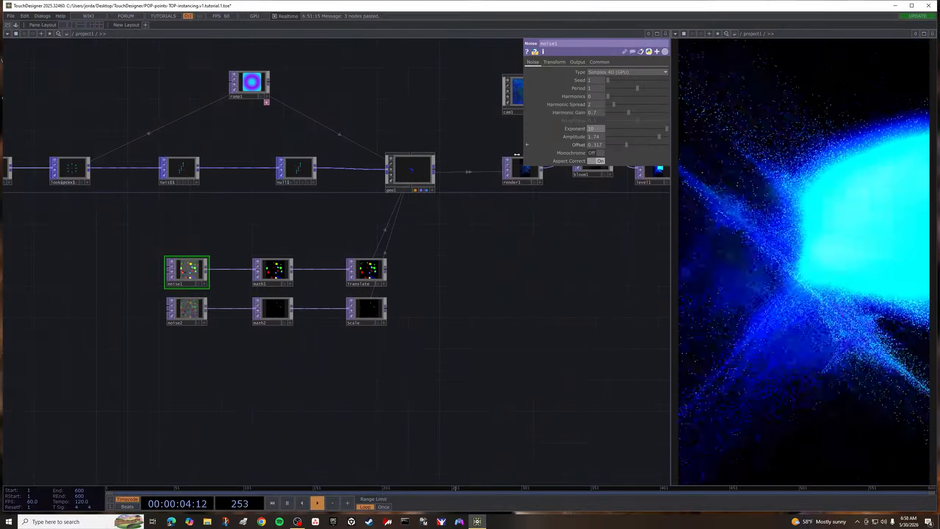
- Check the time expression driving noise1's Translate 4D
drag(522, 233, 450, 278)
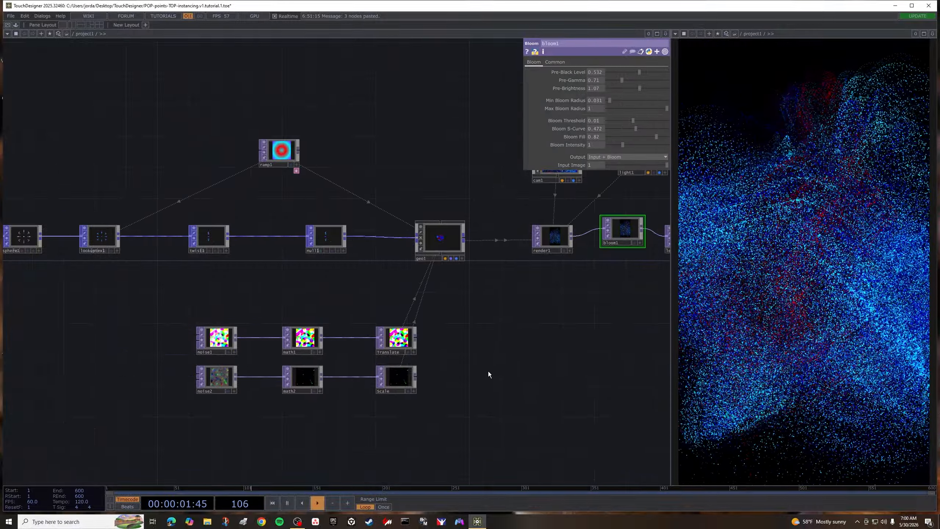
drag(492, 397, 472, 392)
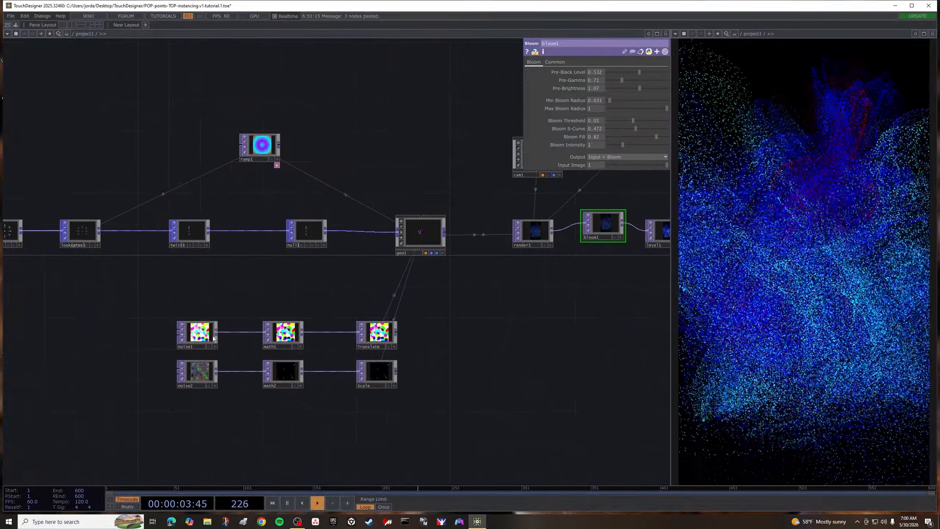
click(204, 335)
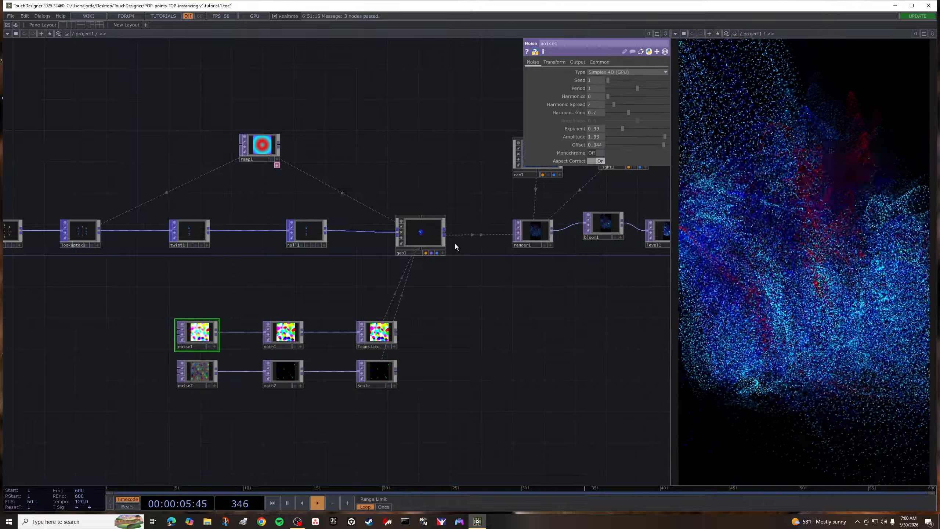
click(553, 61)
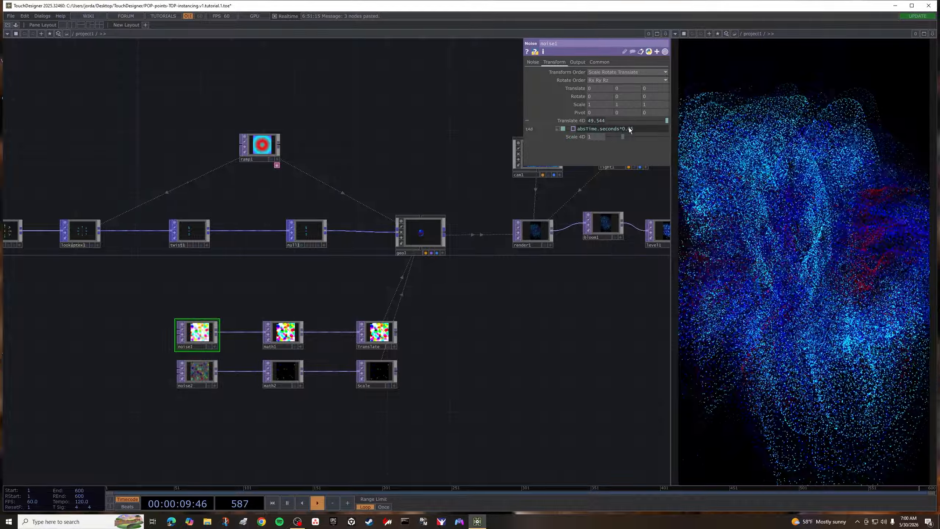
drag(622, 129, 633, 130)
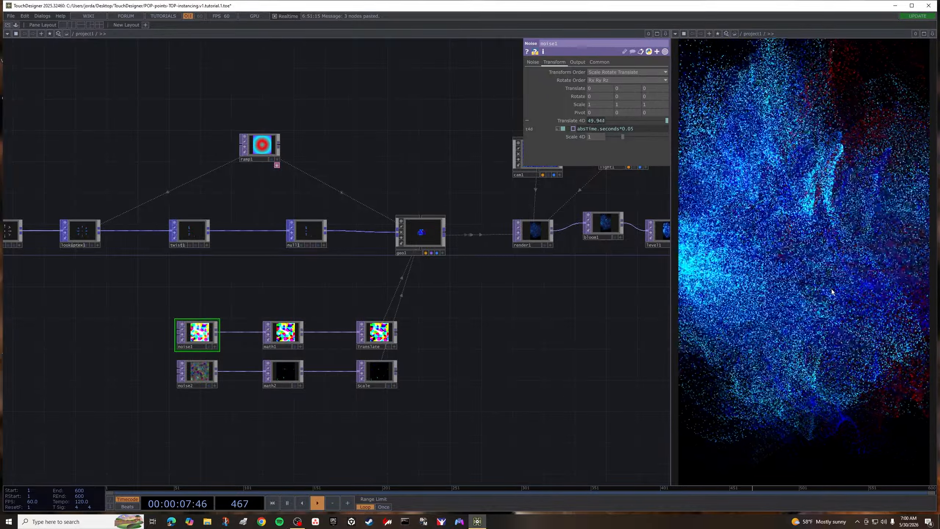
- Adjust noise1's Amplitude to about 1.79, Offset to 1 and Exponent to about 1.9
click(533, 62)
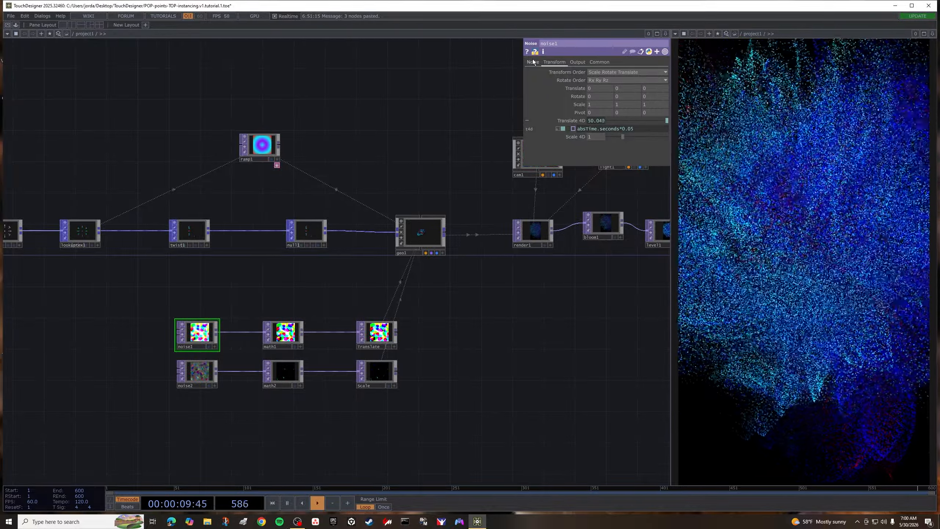
drag(663, 136, 624, 136)
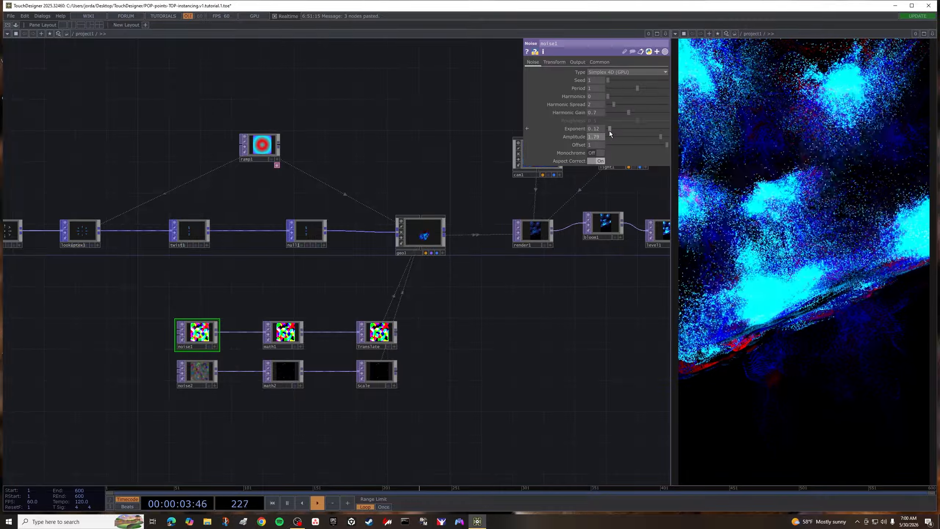
drag(609, 129, 666, 128)
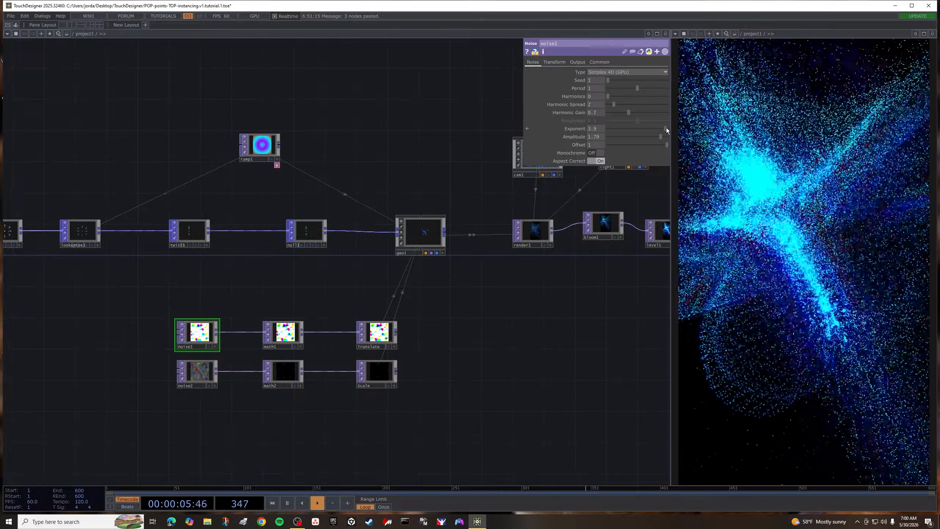